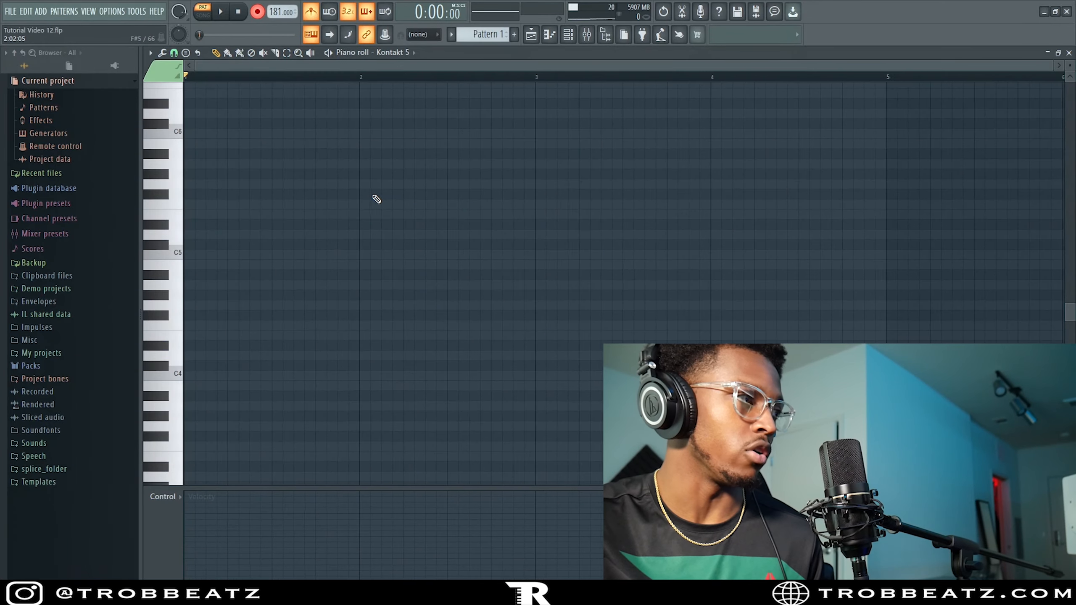
Step: Record a four-chord progression into the Kontakt 5 piano roll and play it back from the beginning
key(space)
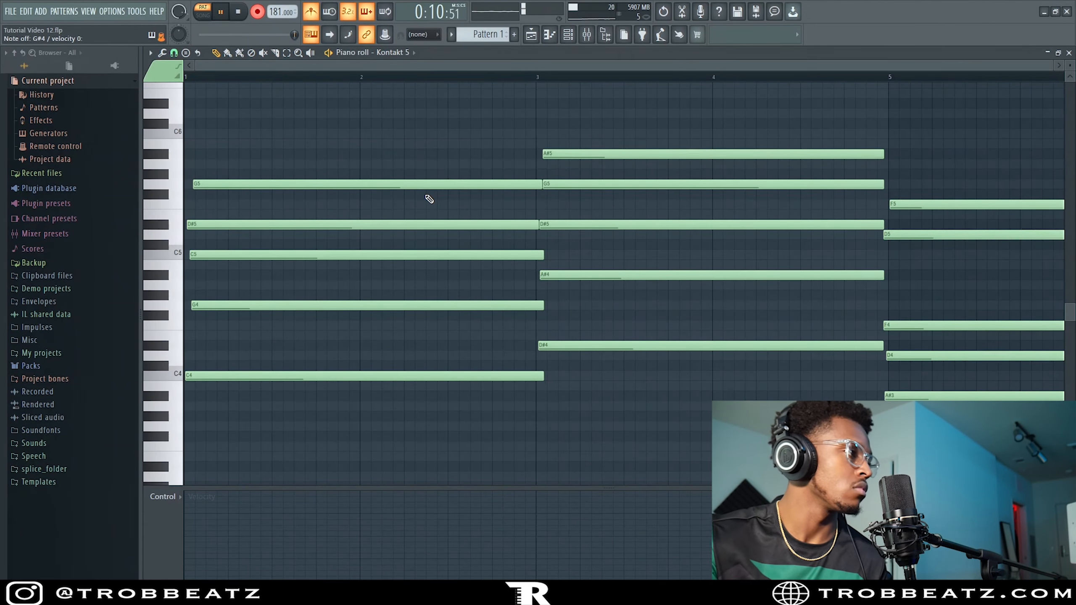
key(space)
scroll(430, 200, down, 3)
key(space)
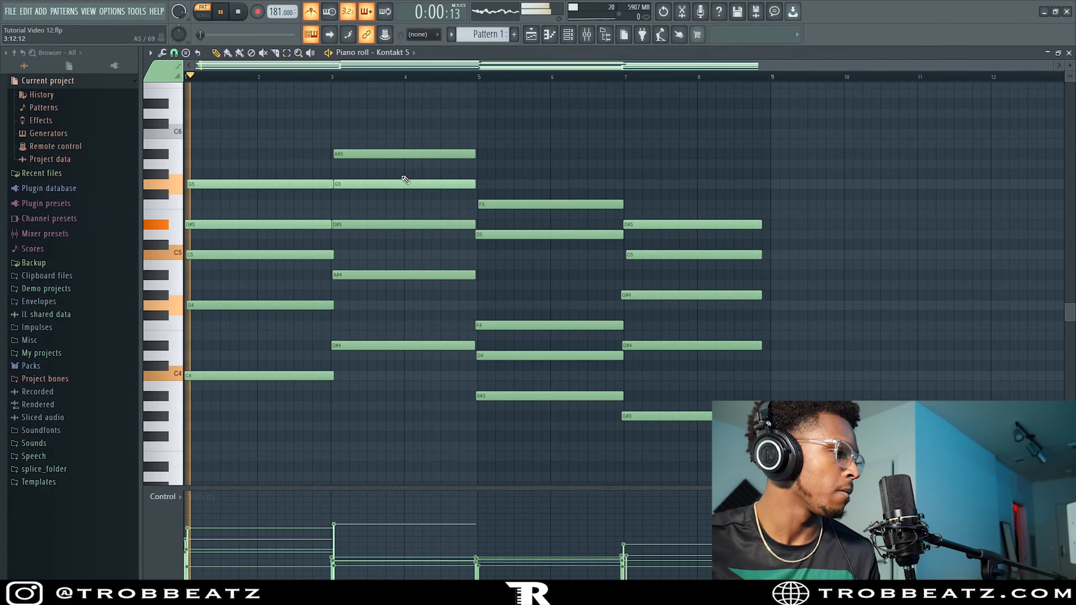
Step: Shorten the first chord's notes so they end just before bar 3
drag(568, 139, 581, 377)
drag(520, 170, 532, 265)
drag(388, 168, 360, 204)
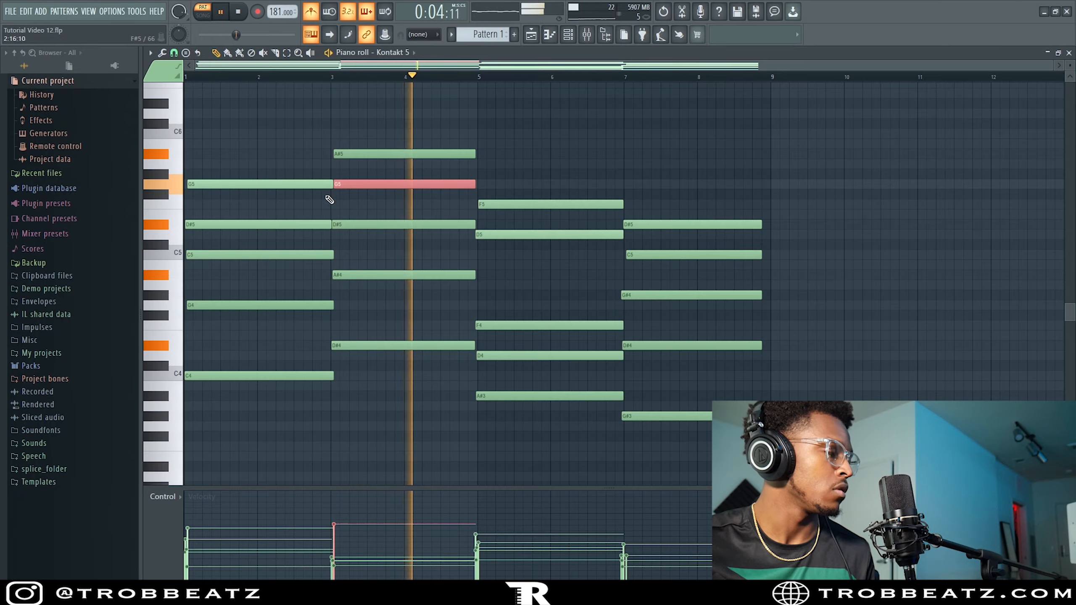
scroll(328, 191, up, 3)
drag(328, 142, 355, 377)
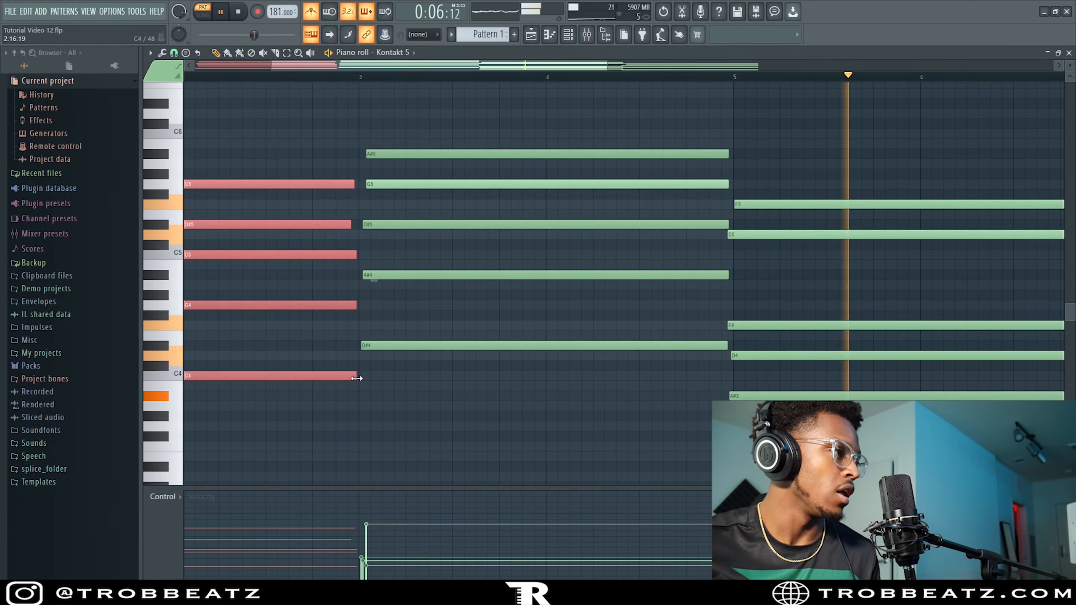
Step: Nudge the second chord's notes slightly earlier so the chord starts around bar 3, and select the third chord's notes
drag(456, 103, 452, 373)
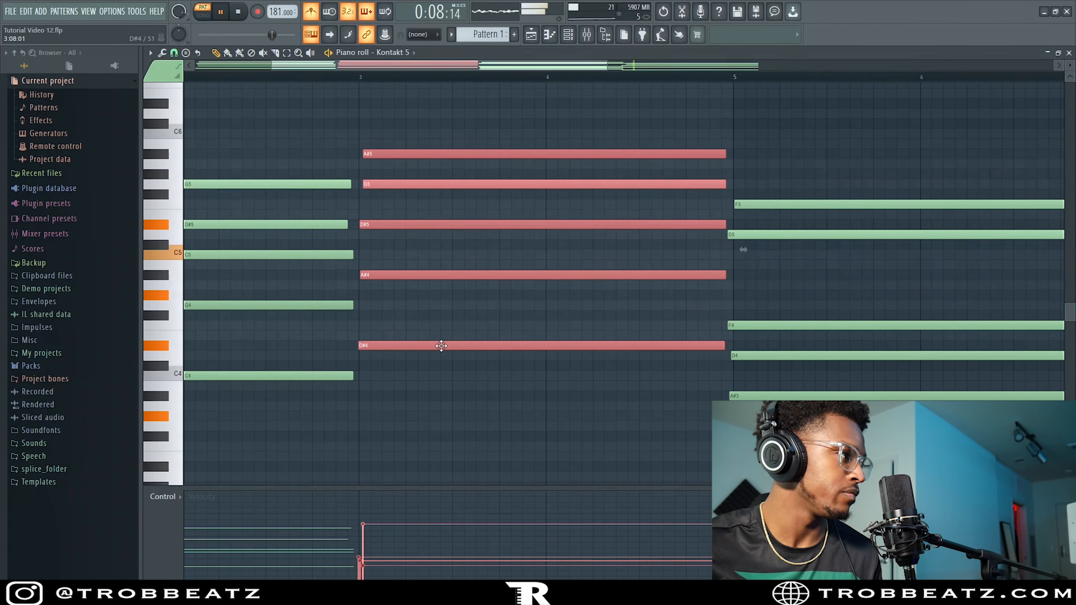
scroll(503, 275, down, 3)
drag(738, 140, 700, 406)
key(space)
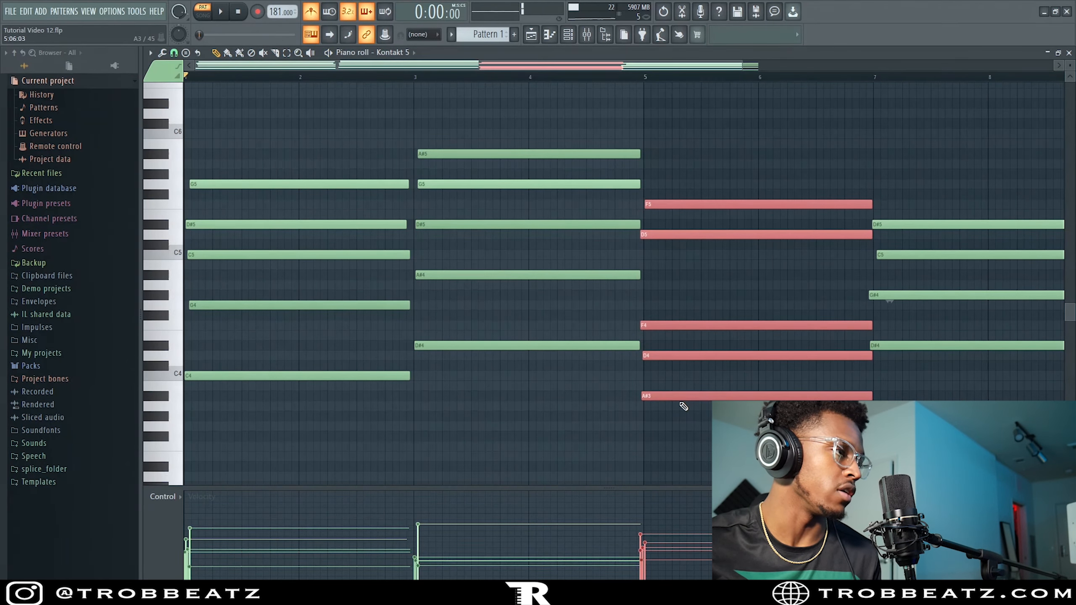
Step: Lengthen the fourth chord's notes to end closer to bar 9, deselect them and play the progression
scroll(678, 401, up, 2)
scroll(677, 397, down, 3)
drag(781, 161, 741, 425)
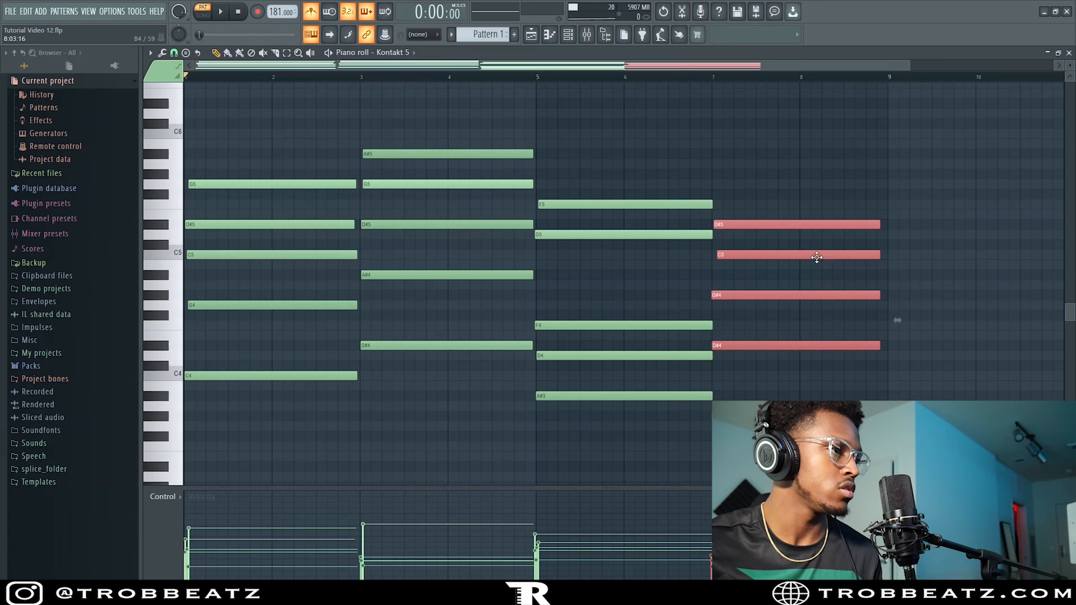
drag(878, 295, 898, 320)
ctrl+click(784, 136)
key(space)
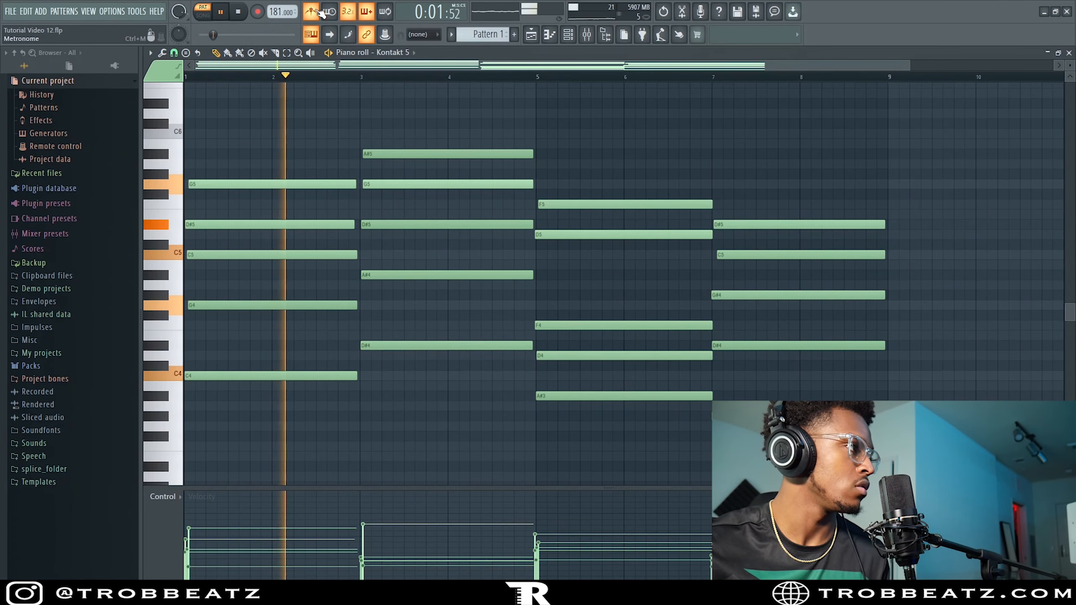
Step: Close the piano roll and load Fruity Reeverb 2 into FX slot 3 of the Arcade mixer track
click(1069, 52)
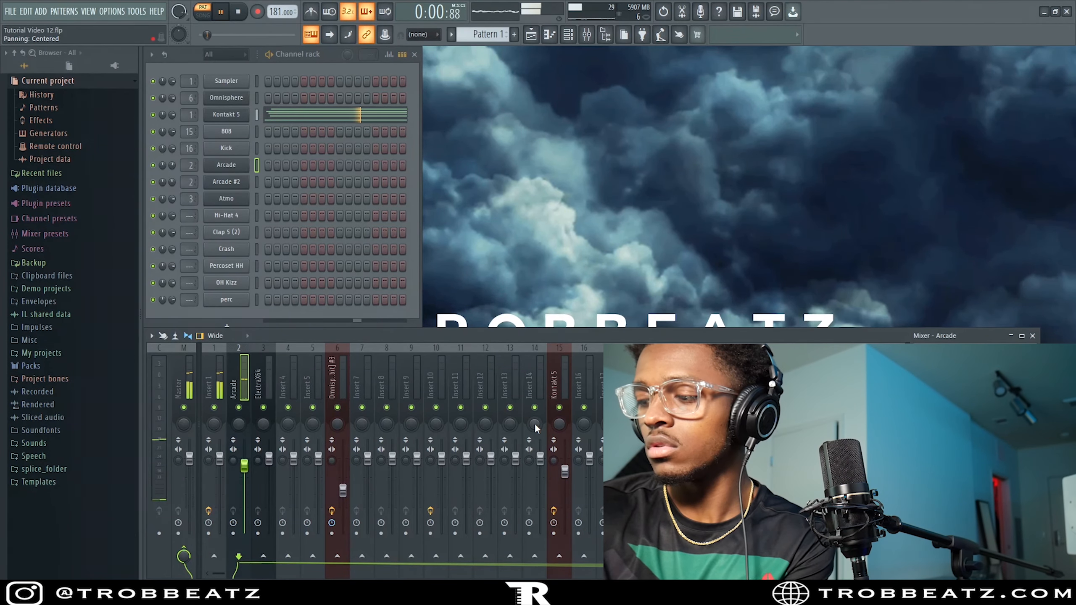
click(917, 391)
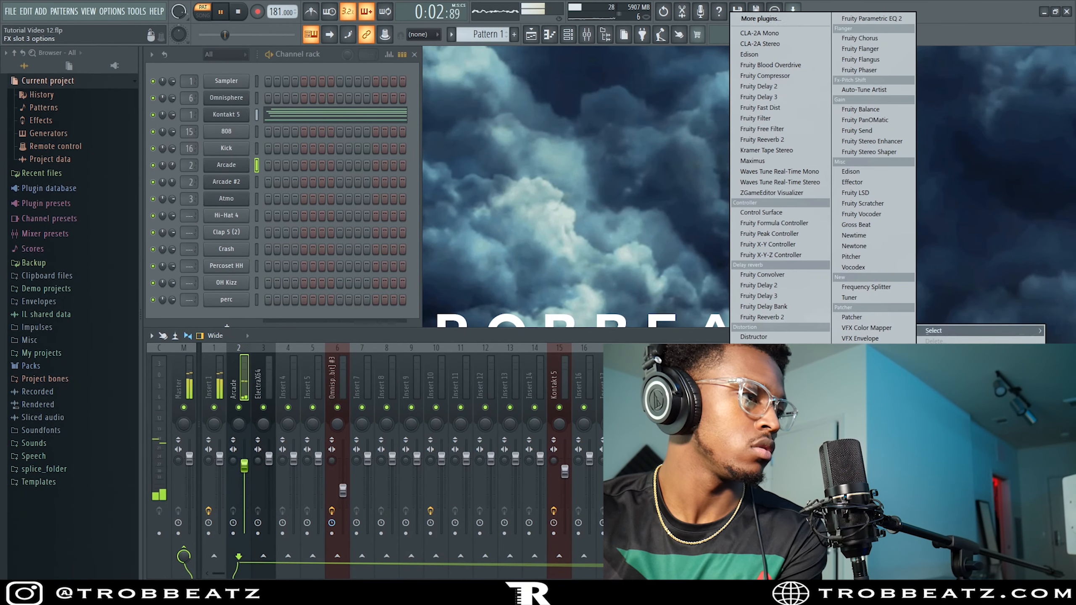
click(763, 317)
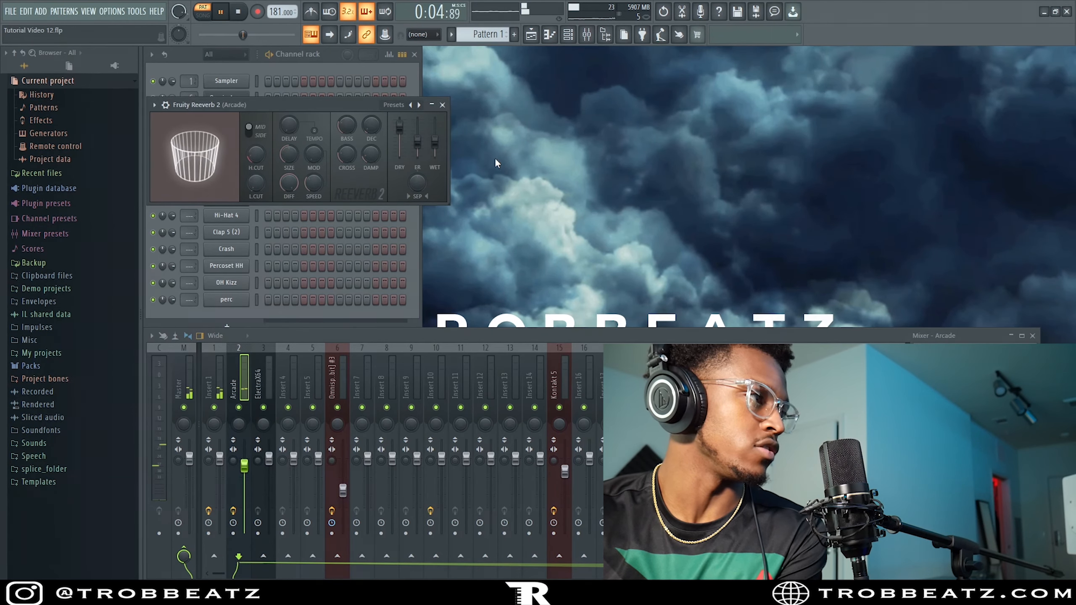
click(441, 106)
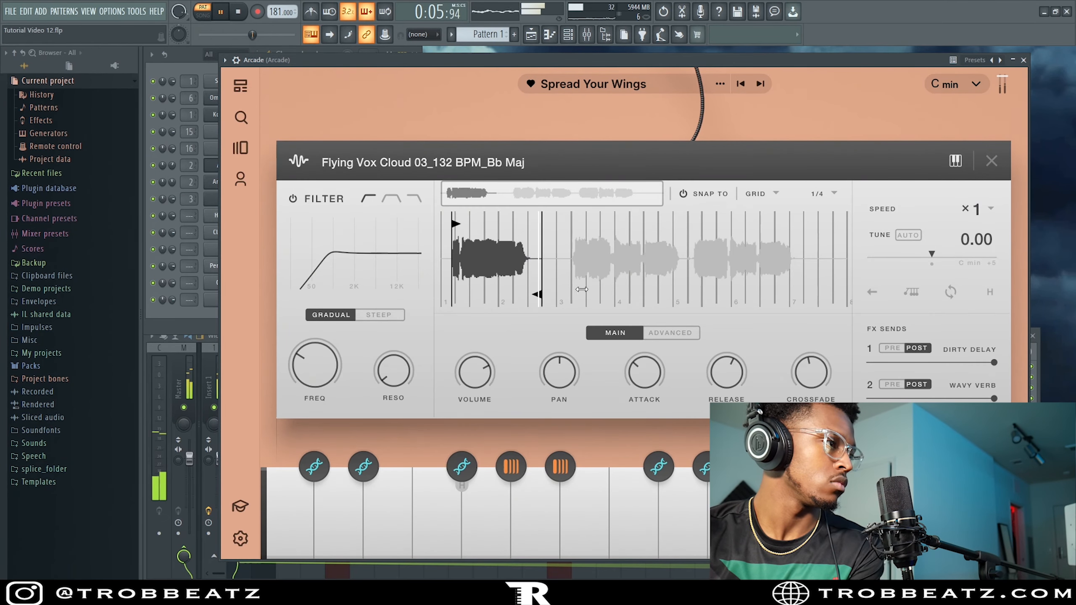
Step: Extend the Flying Vox Cloud 03 sample's end marker to its full length and try different start points in the waveform
drag(582, 289, 844, 292)
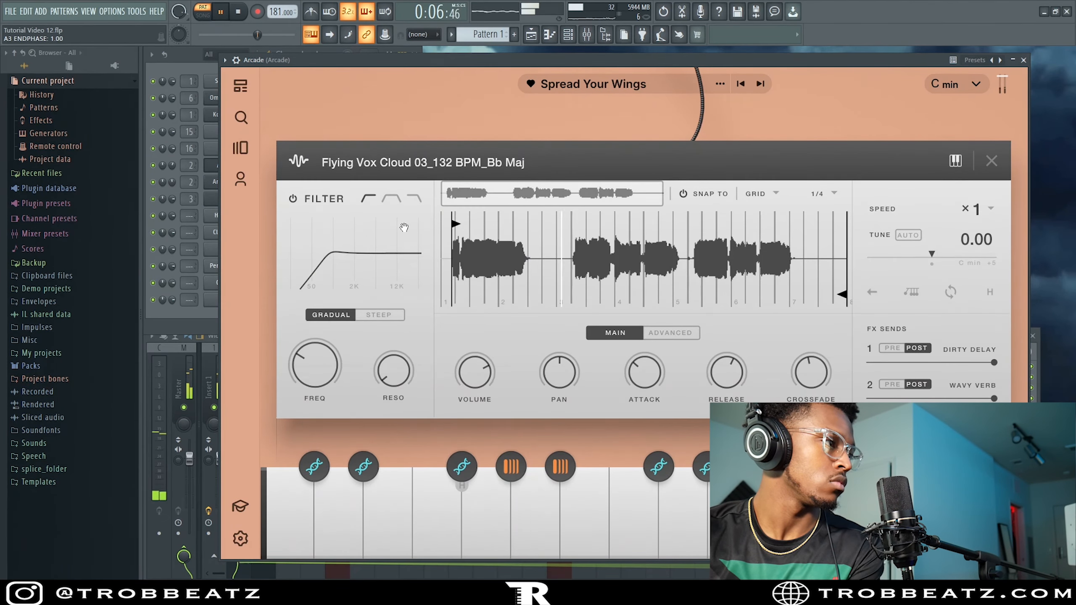
drag(464, 224, 589, 235)
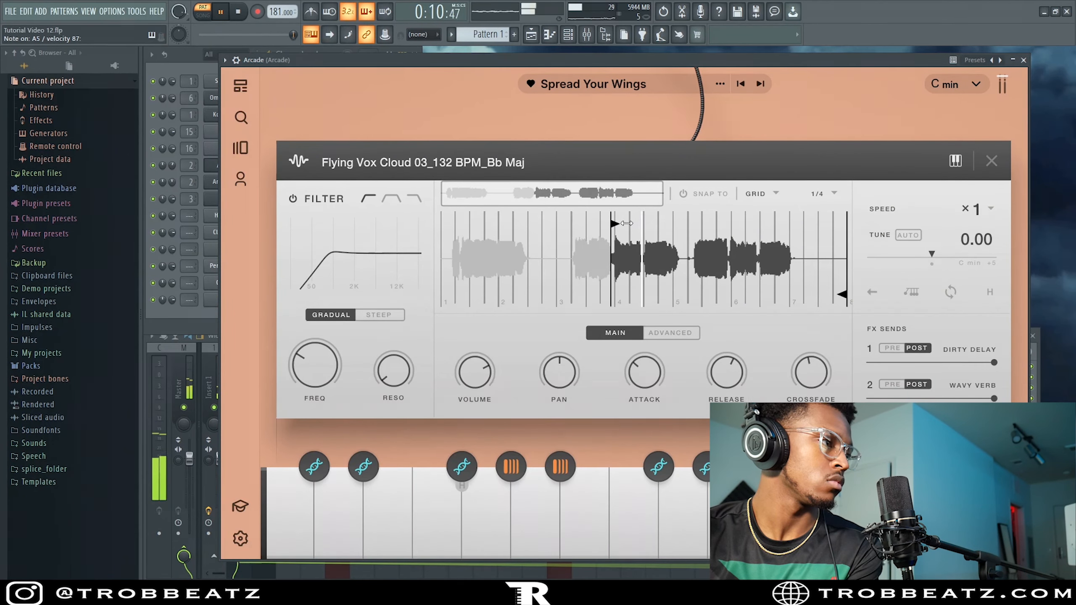
mouse_move(652, 222)
mouse_down()
mouse_move(451, 229)
mouse_move(463, 237)
mouse_up()
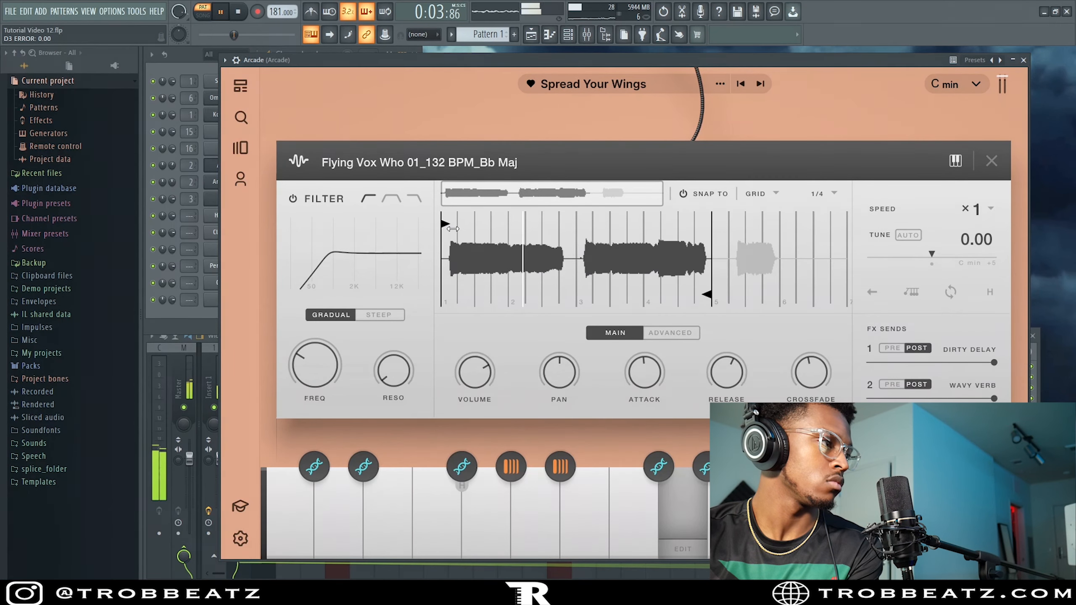
click(729, 197)
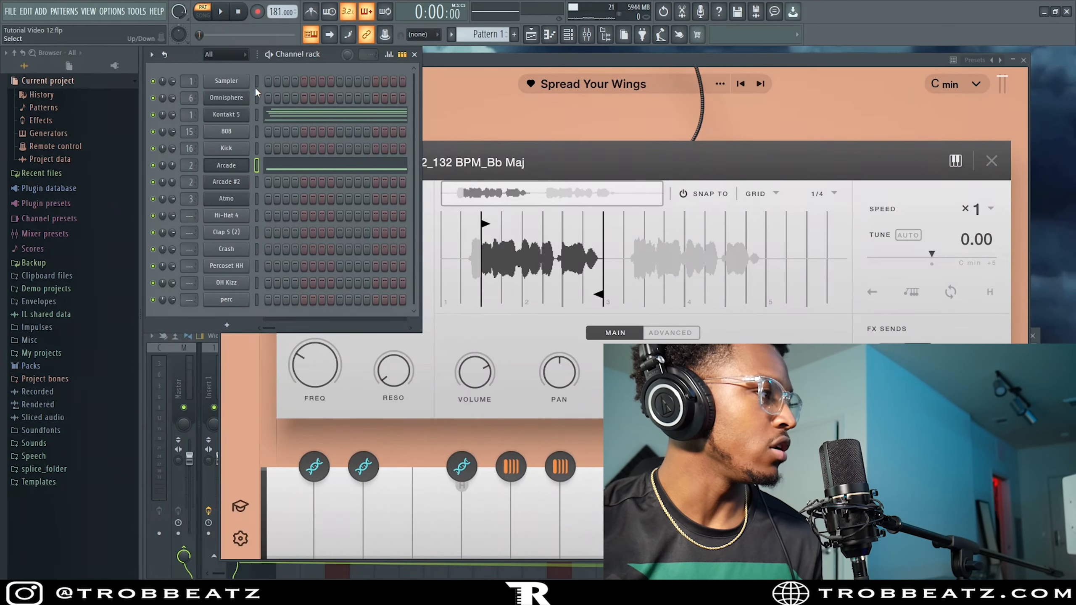
Step: Select all channels and copy Pattern 1's notes into a new Pattern 2
right_click(255, 81)
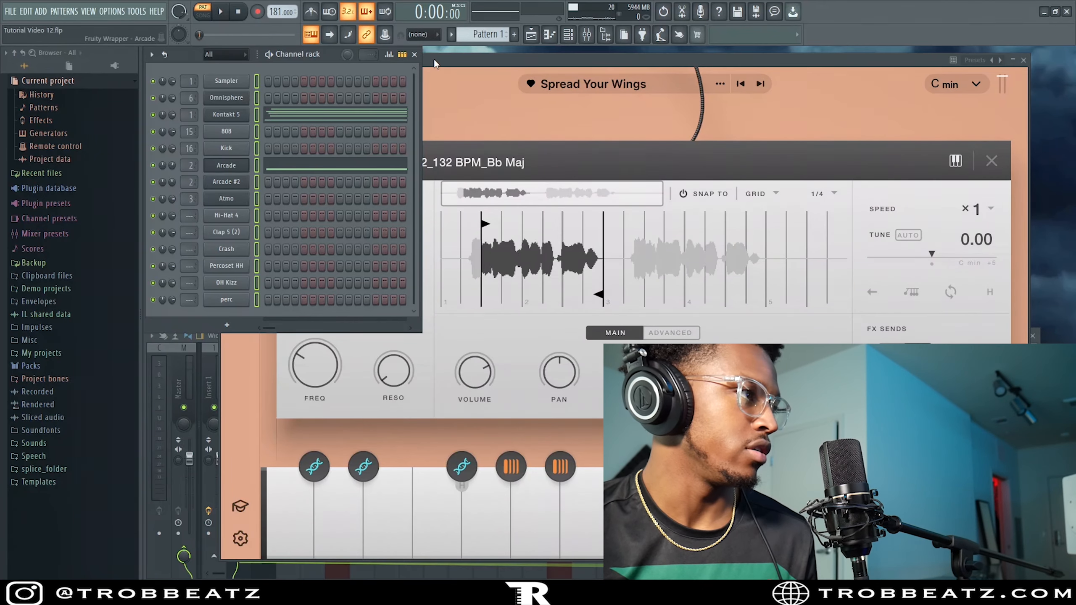
click(514, 35)
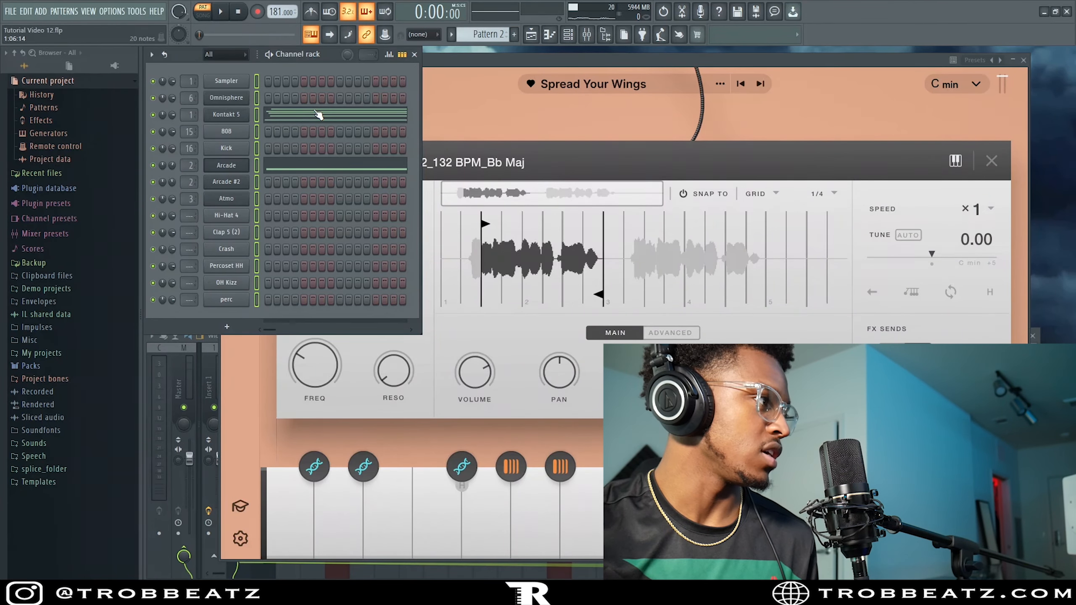
Step: Add a short F5 note just before bar 3 in Pattern 2's Kontakt 5 notes
click(308, 115)
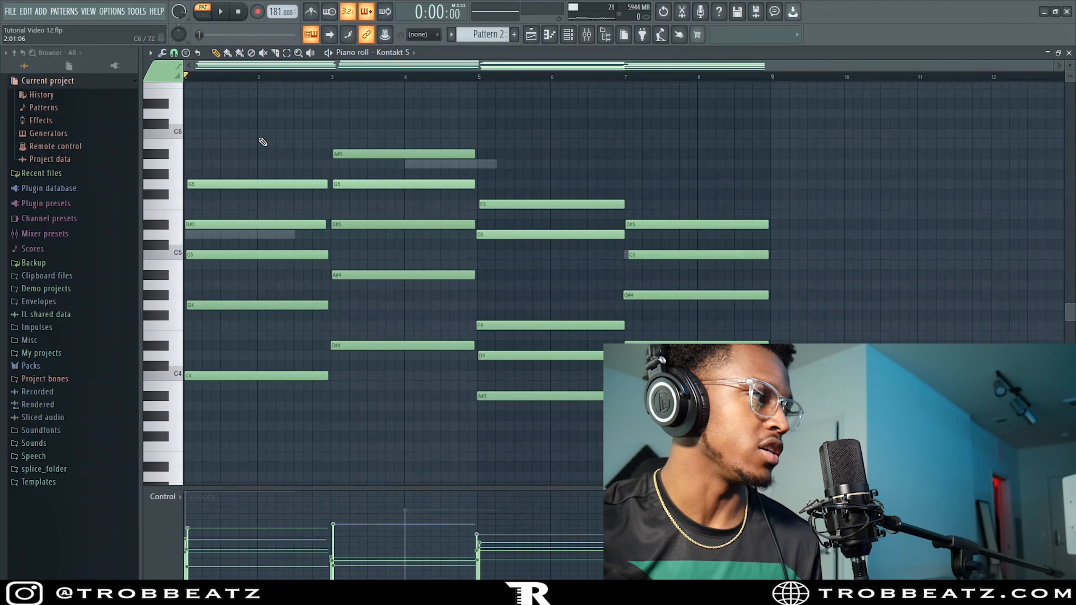
scroll(284, 72, up, 3)
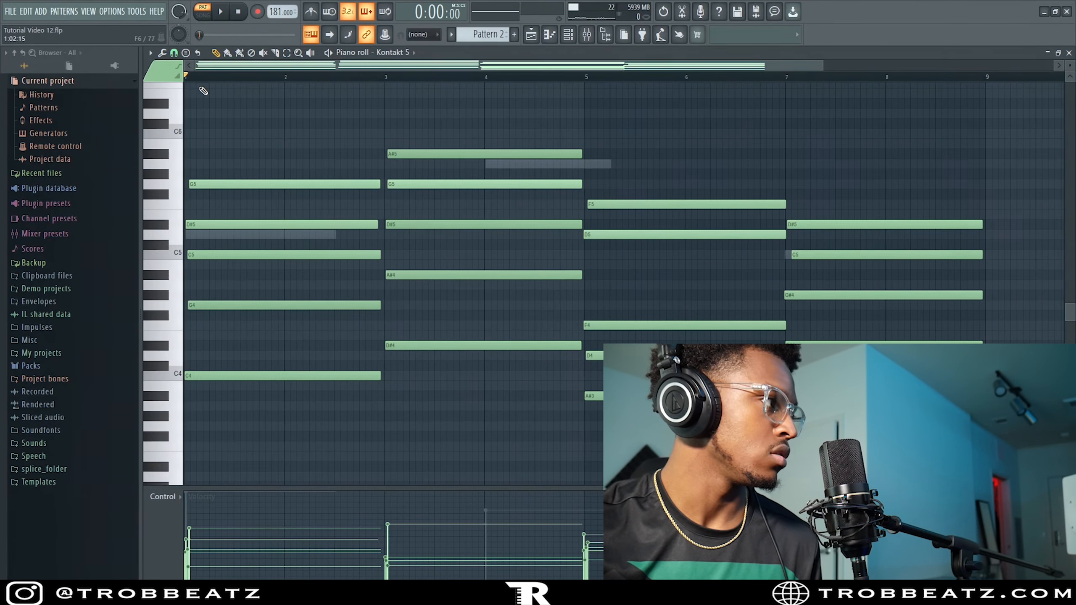
key(space)
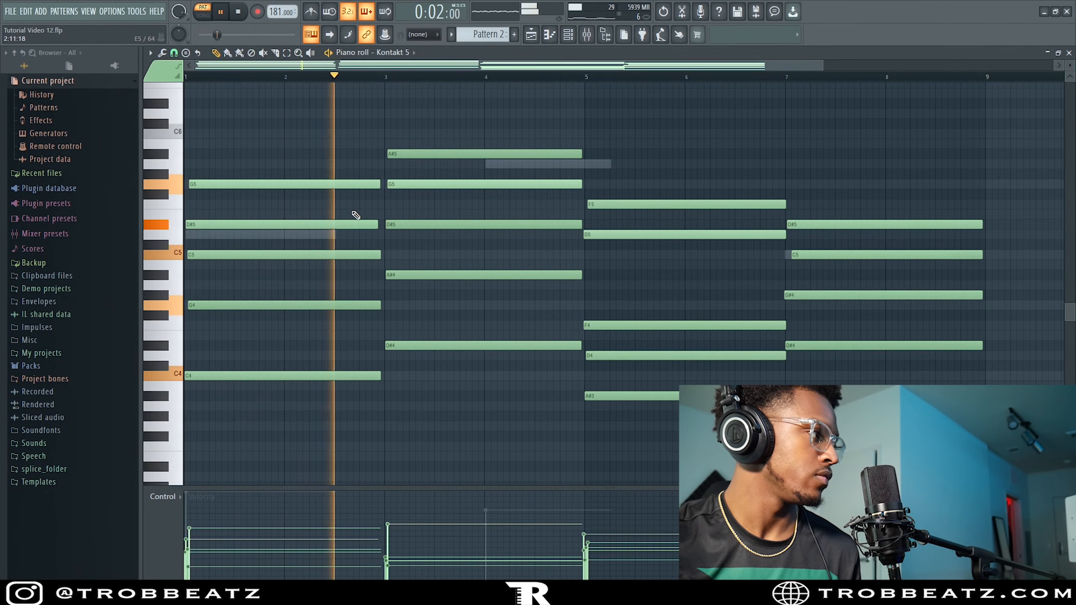
key(space)
key(space)
click(364, 204)
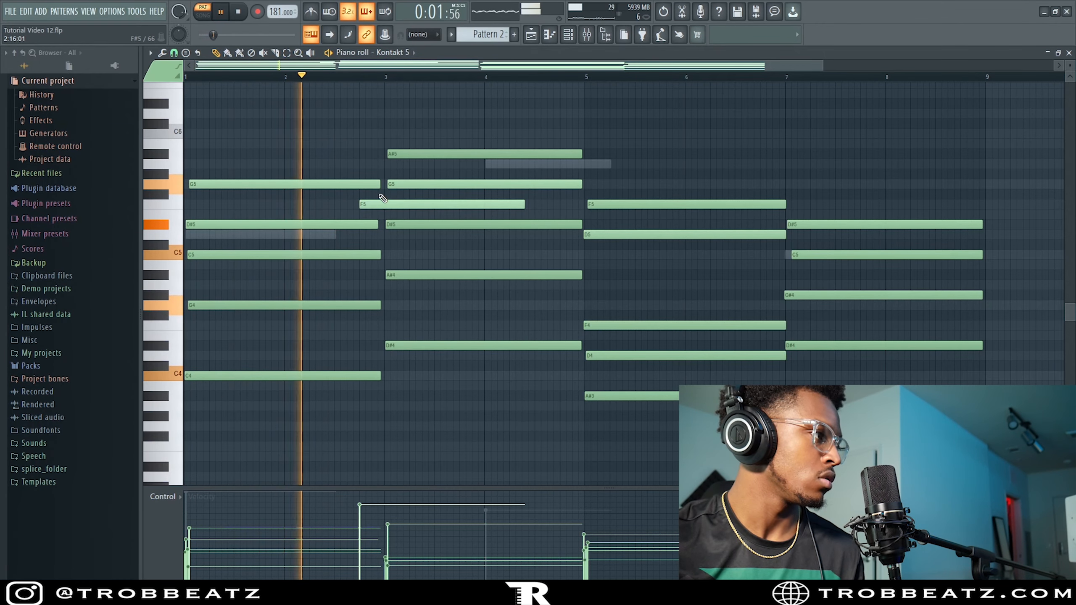
right_click(391, 205)
key(space)
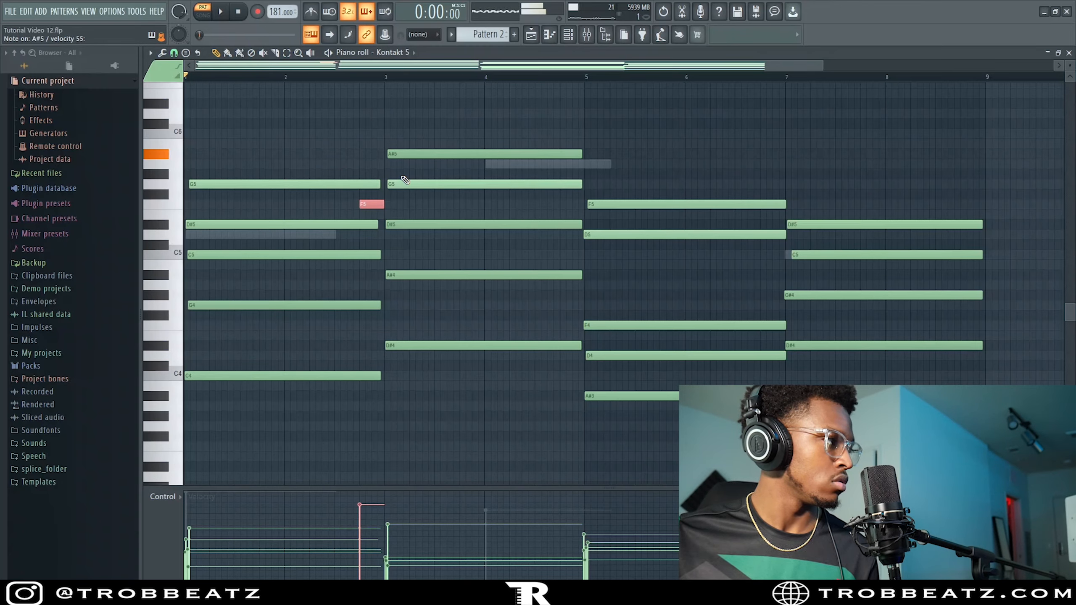
Step: Record D#6, D6 and A#5 melody notes after bar 3 in Kontakt 5, and add a short A#5 just before bar 7
key(space)
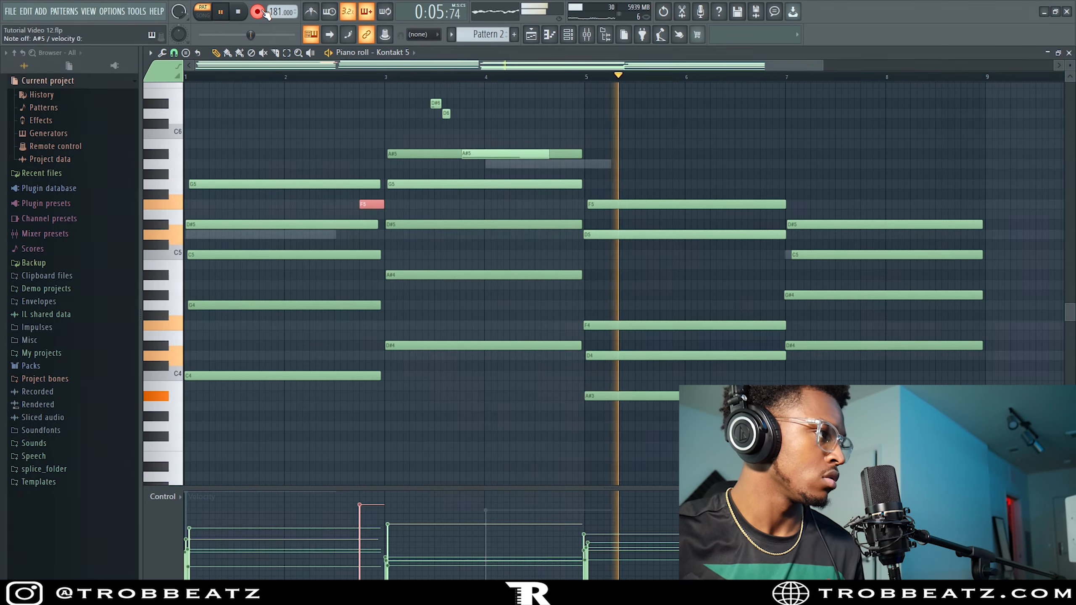
click(737, 153)
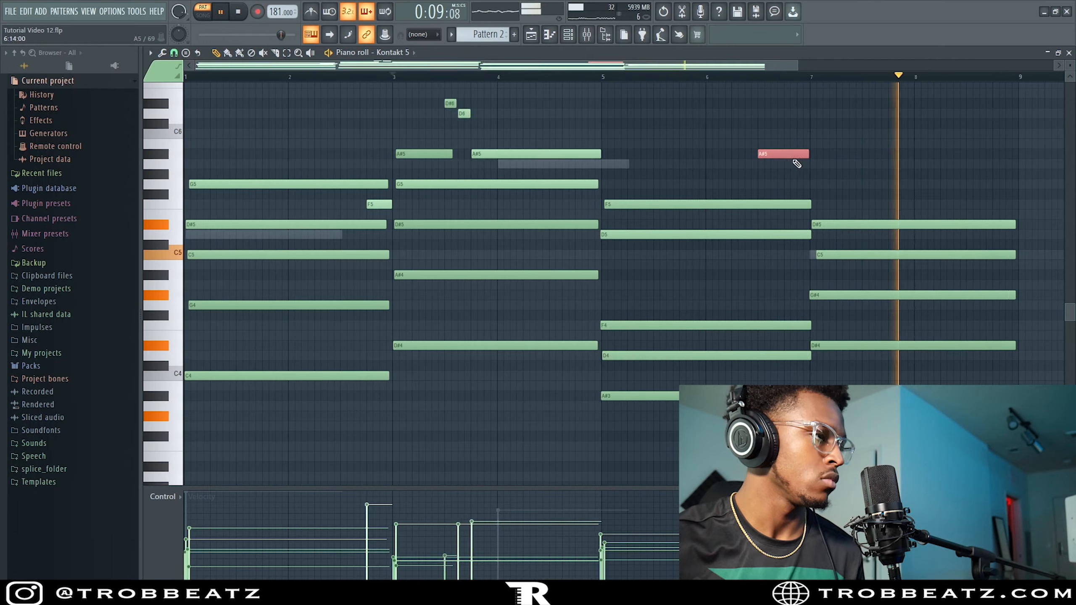
key(space)
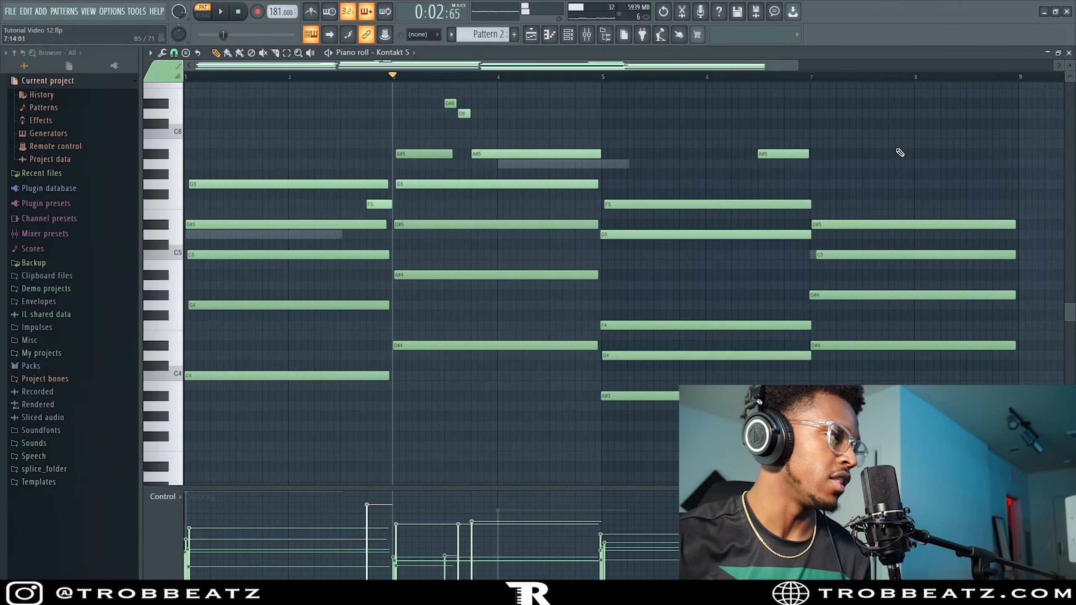
scroll(715, 173, down, 2)
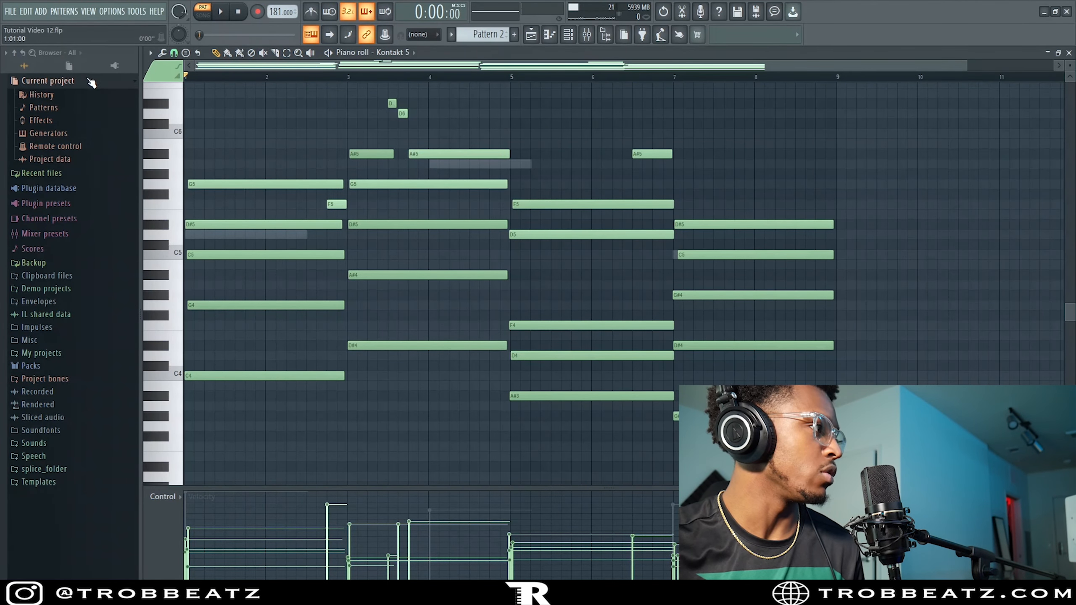
Step: In Pattern 2's Arcade piano roll, remove the A5 and C5 notes and add a C4 note at bar 4
click(1069, 53)
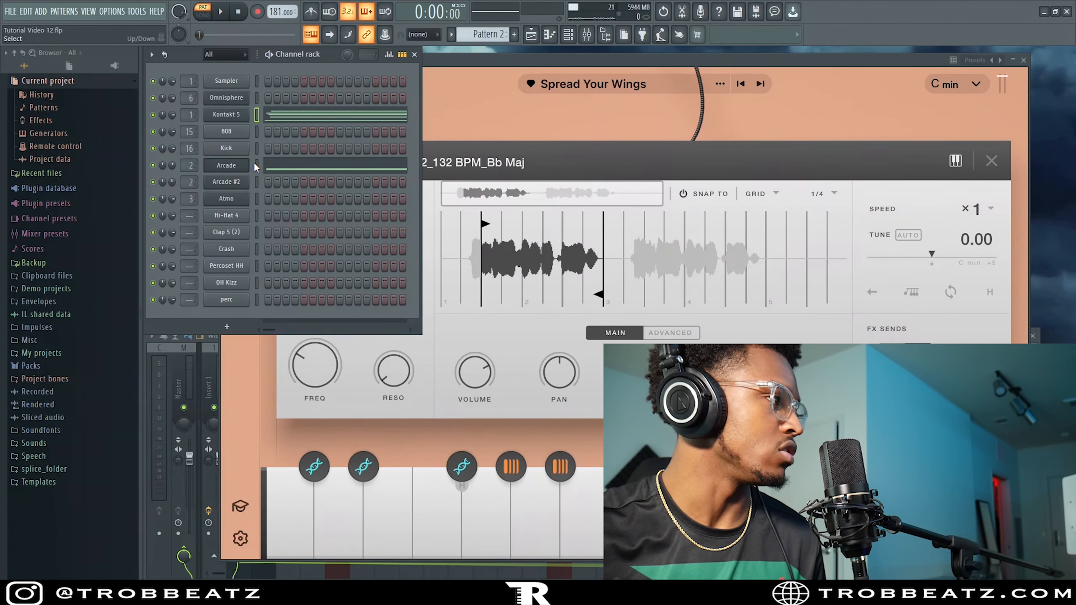
click(294, 169)
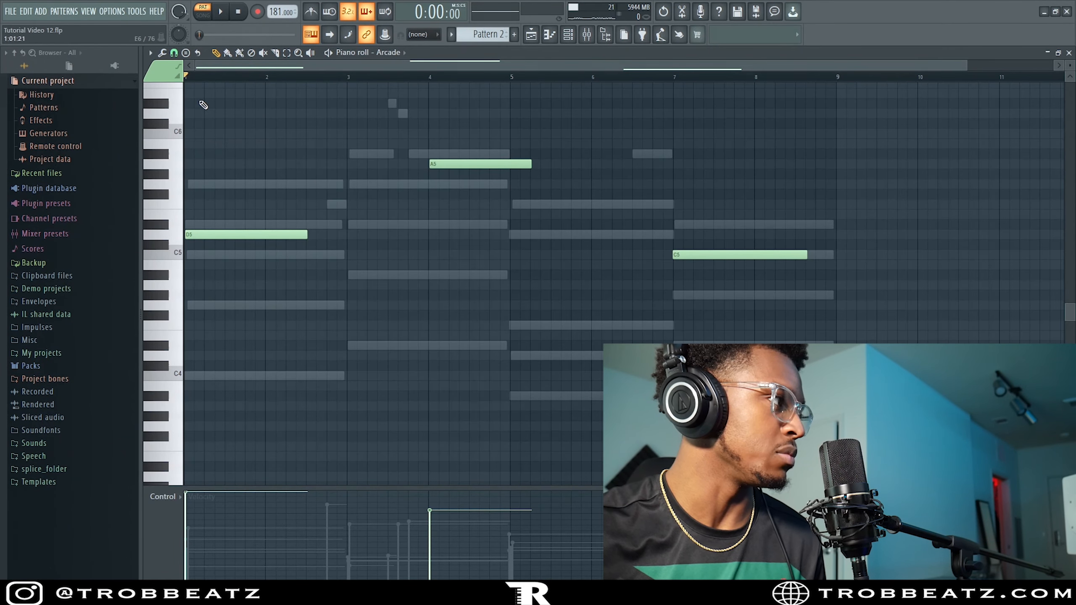
key(space)
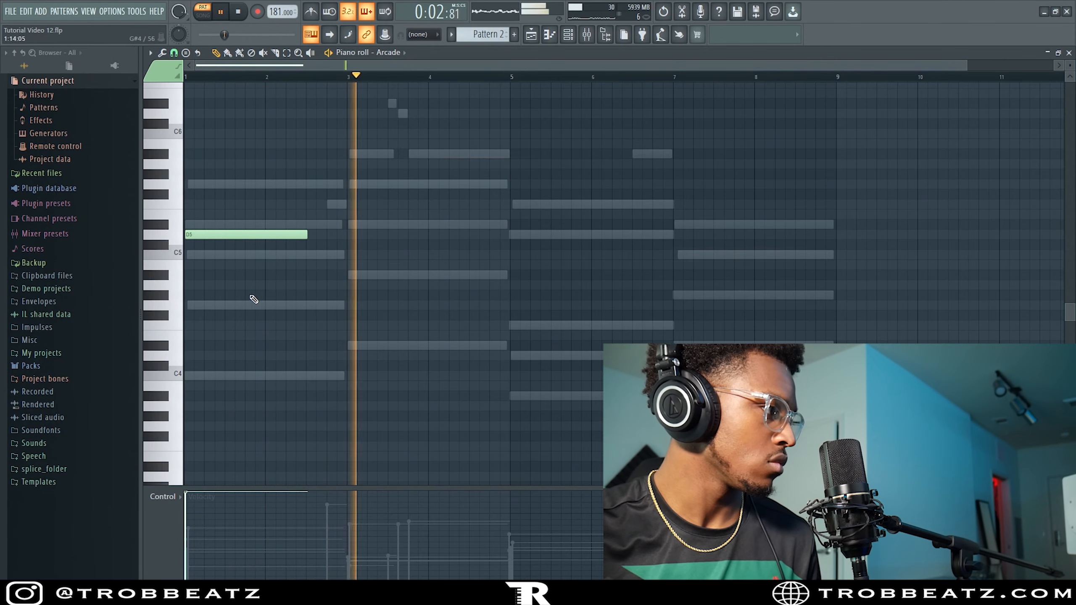
click(441, 377)
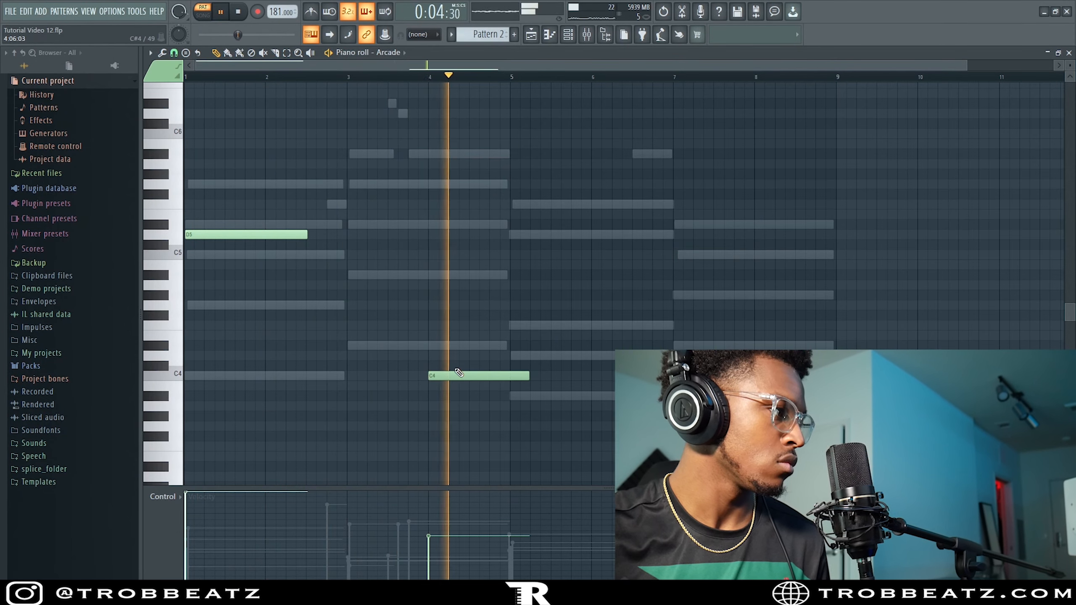
Step: Shorten the Arcade C4 note to end just before bar 5 and replay that section
click(360, 77)
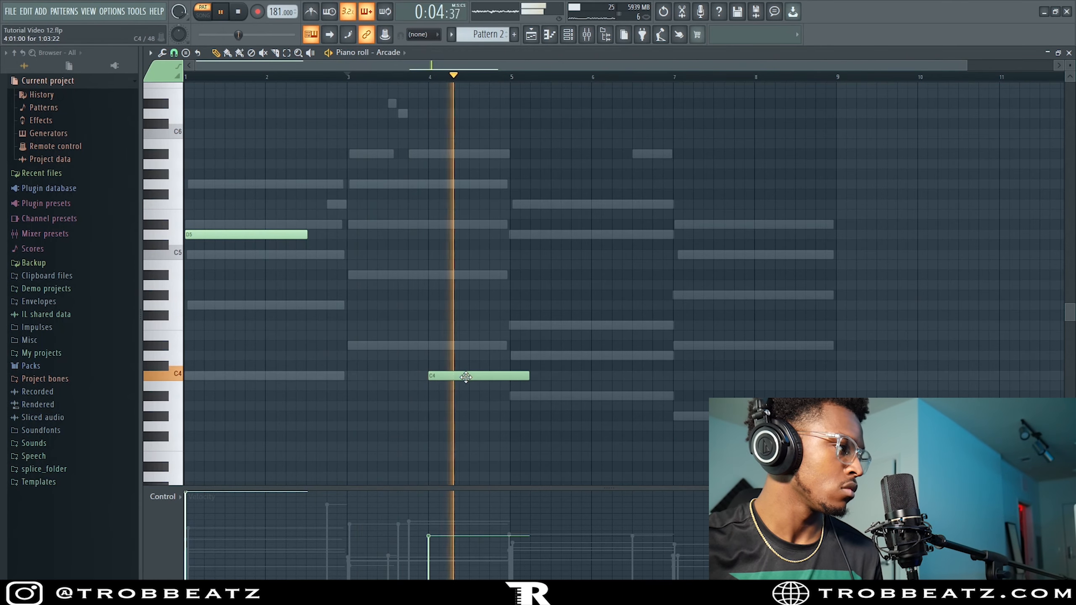
drag(500, 339, 501, 384)
right_click(515, 376)
click(431, 78)
drag(475, 344, 484, 401)
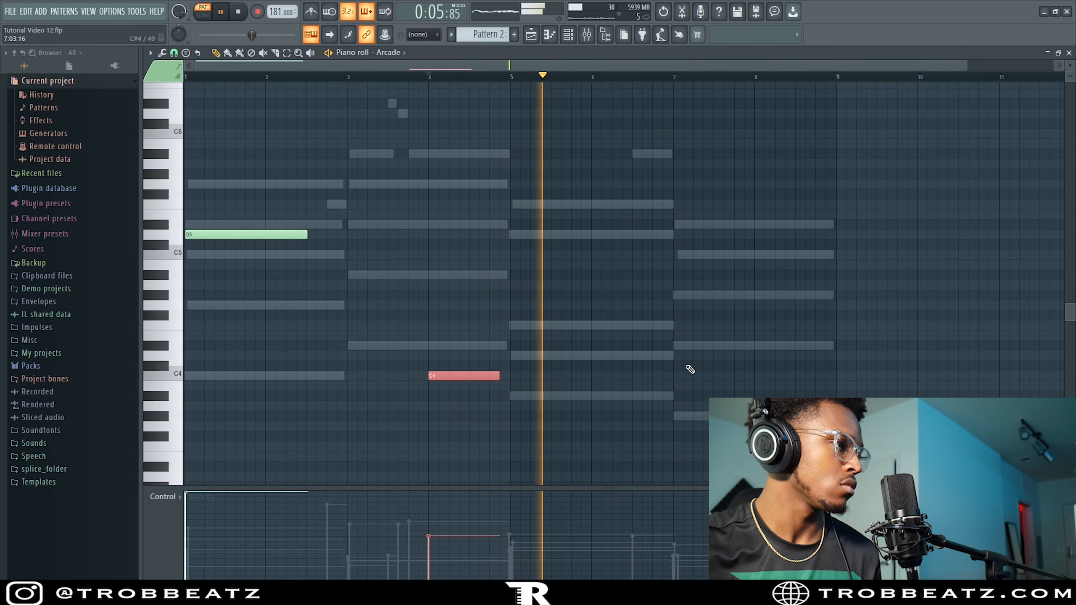
Step: In Pattern 2's Arcade #2 piano roll, add a C4 note starting at bar 7 and stretch it to end just past bar 8
click(1069, 53)
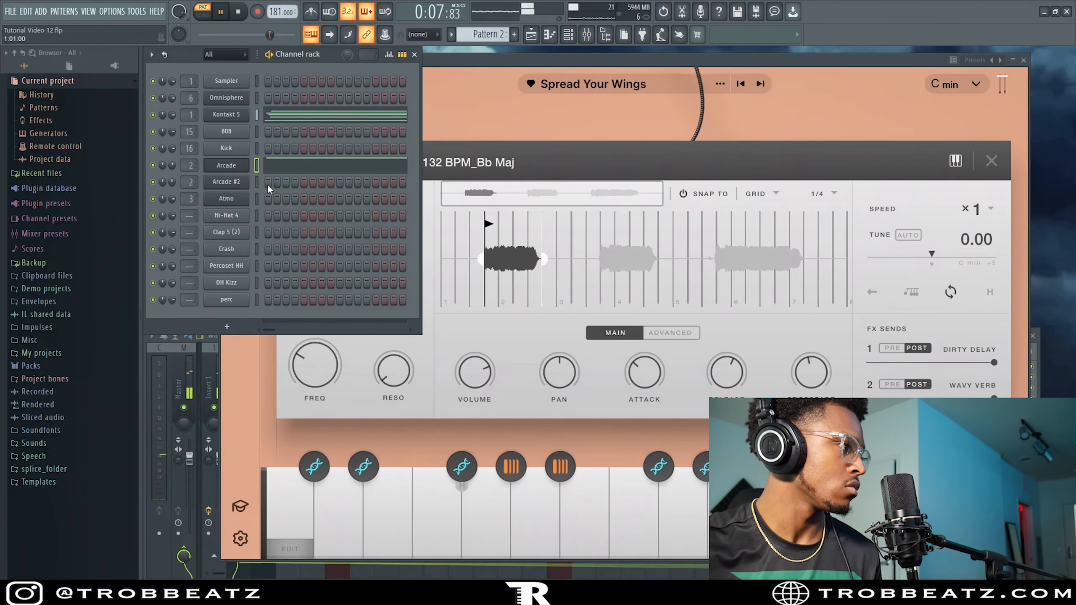
right_click(238, 183)
click(274, 185)
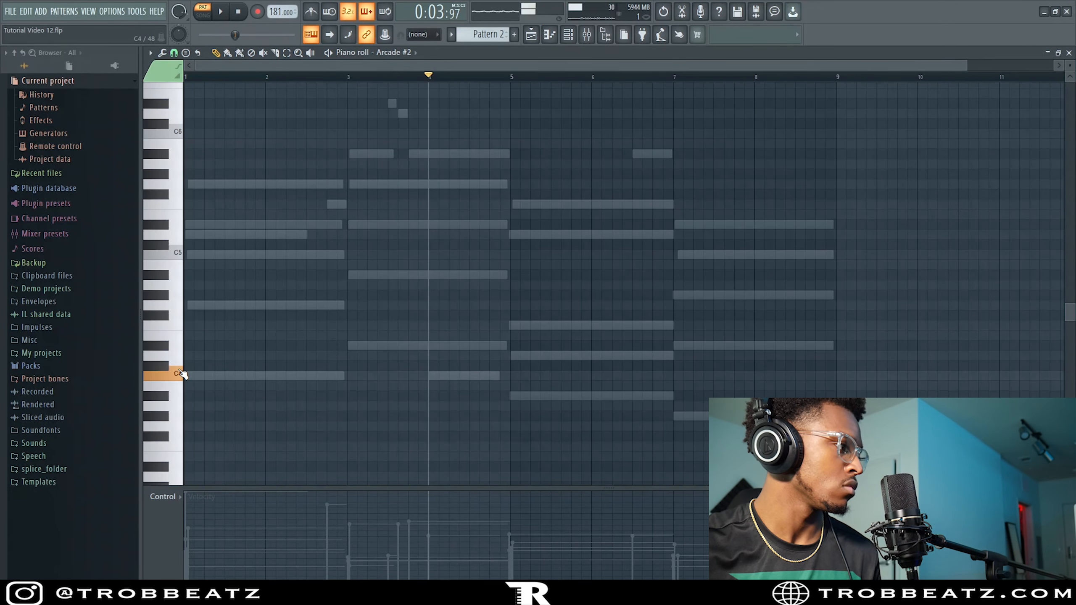
key(space)
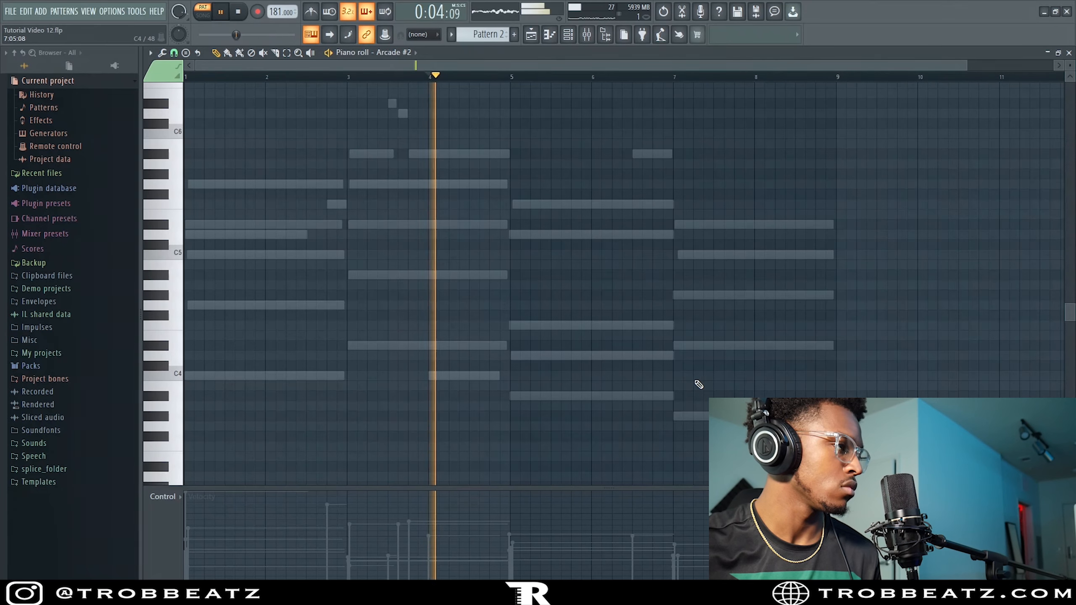
click(696, 375)
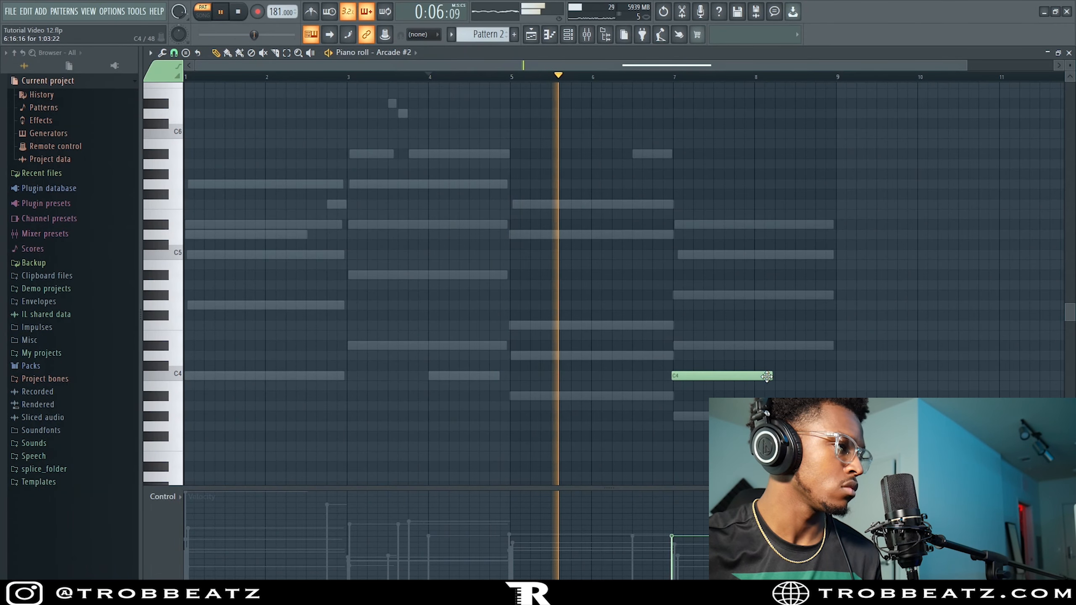
drag(771, 376, 781, 375)
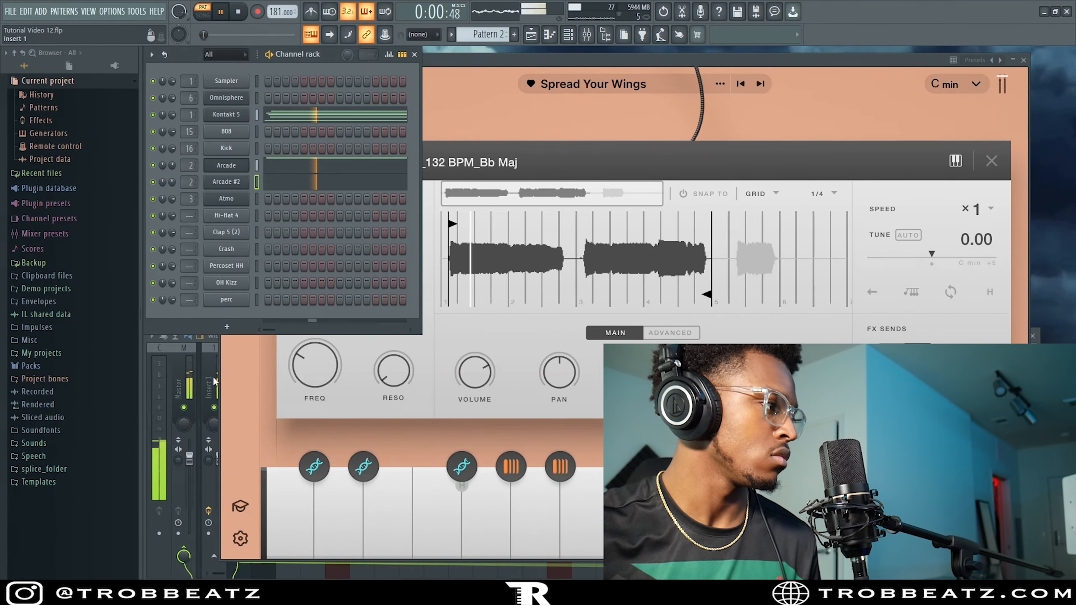
Step: Copy Pattern 2's Kontakt 5 notes into the Atmo channel and transpose all of them up one octave
click(213, 376)
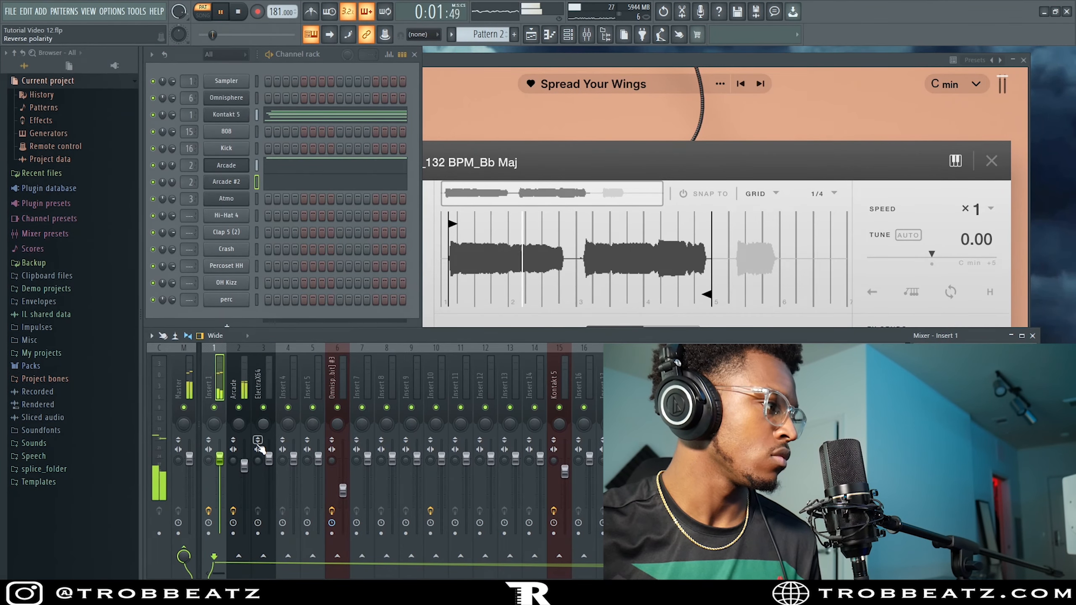
click(257, 111)
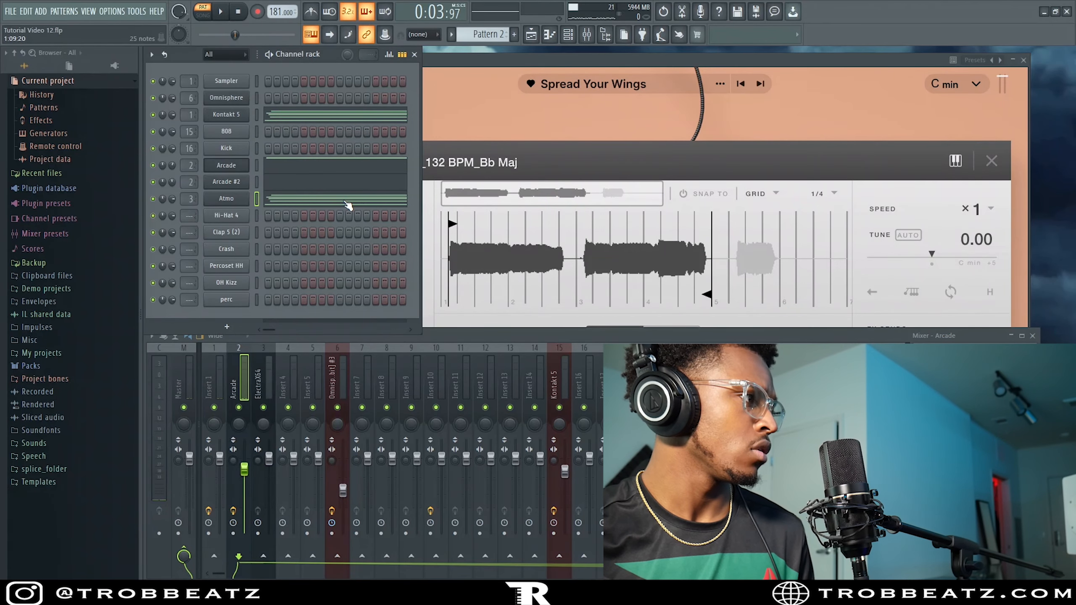
click(347, 199)
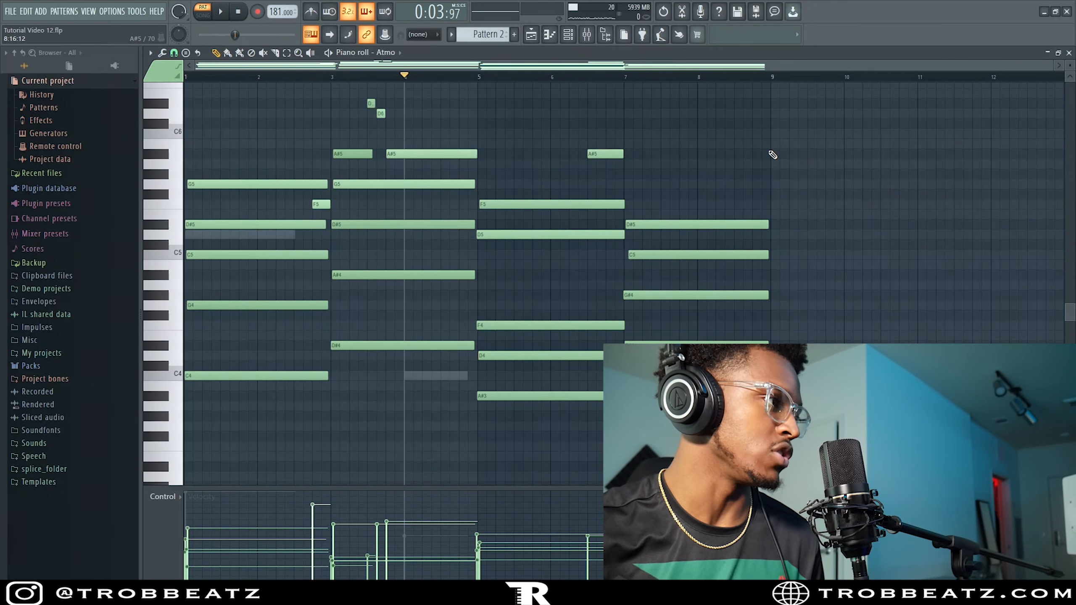
key(ctrl+Up)
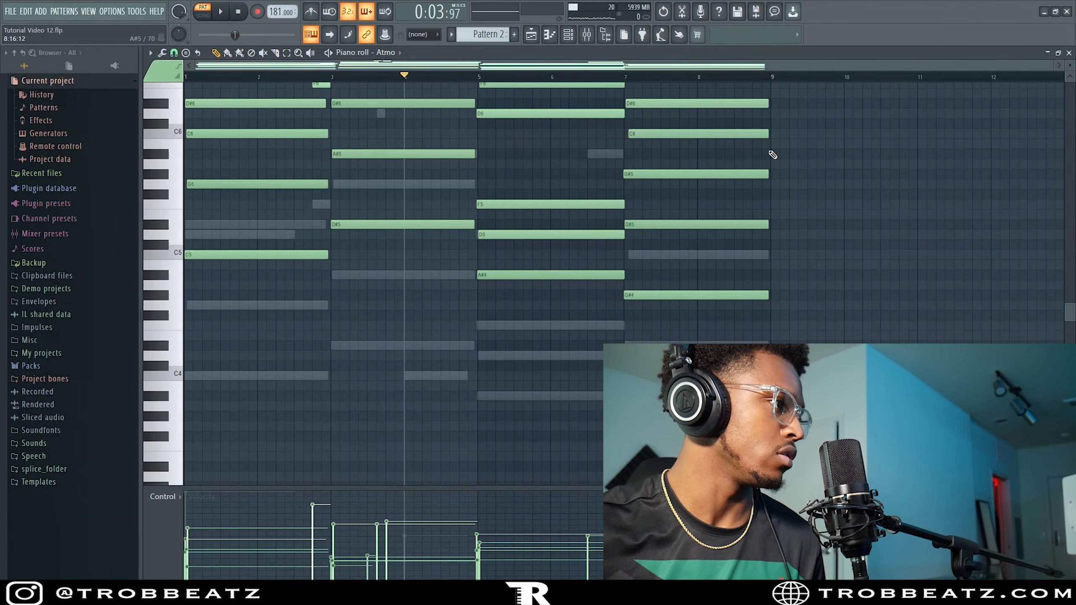
scroll(773, 140, up, 5)
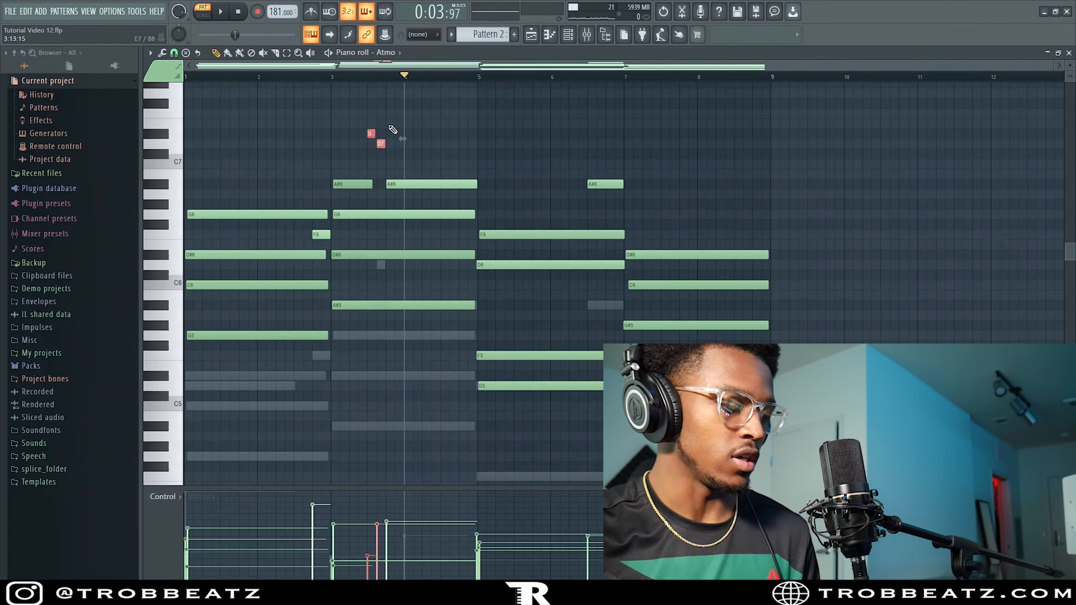
Step: Remove Atmo's short D#7, D7, F6 and late A#6 melody notes, then raise the velocity of all remaining notes slightly
key(Delete)
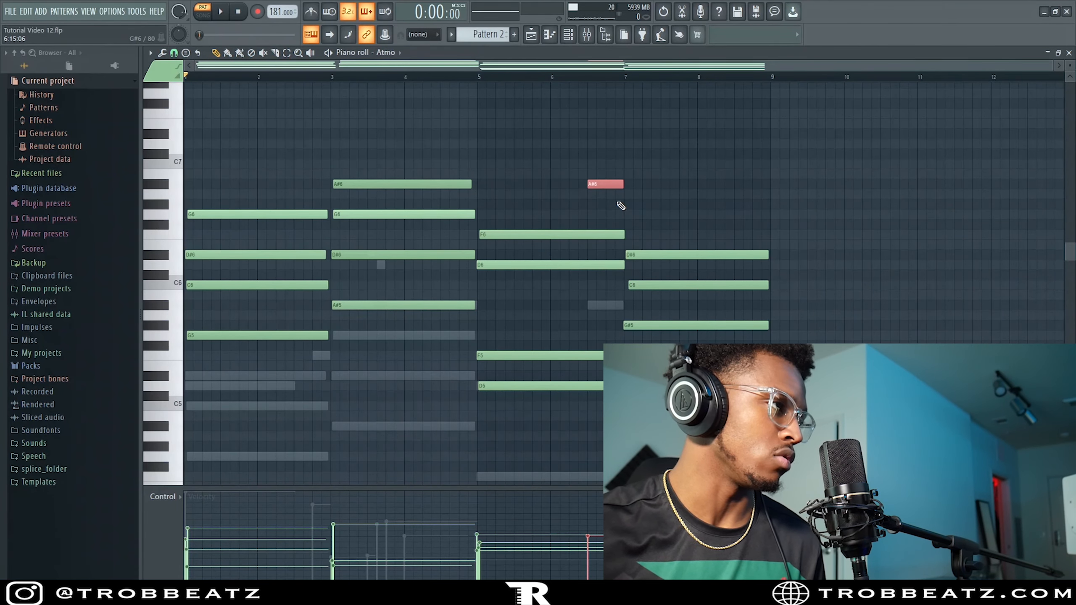
key(space)
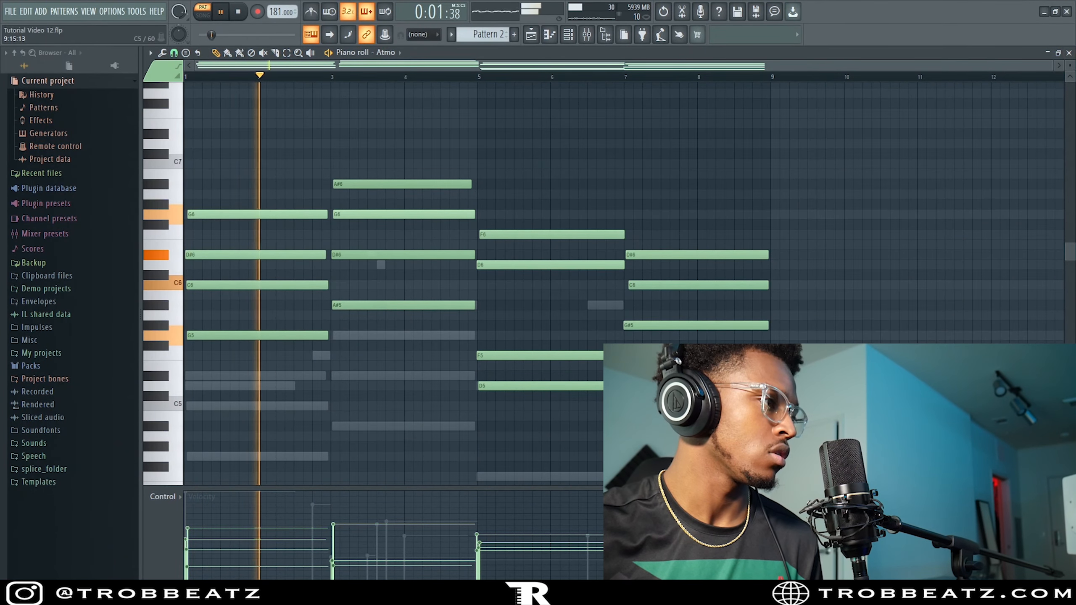
key(ctrl+a)
scroll(500, 192, up, 1)
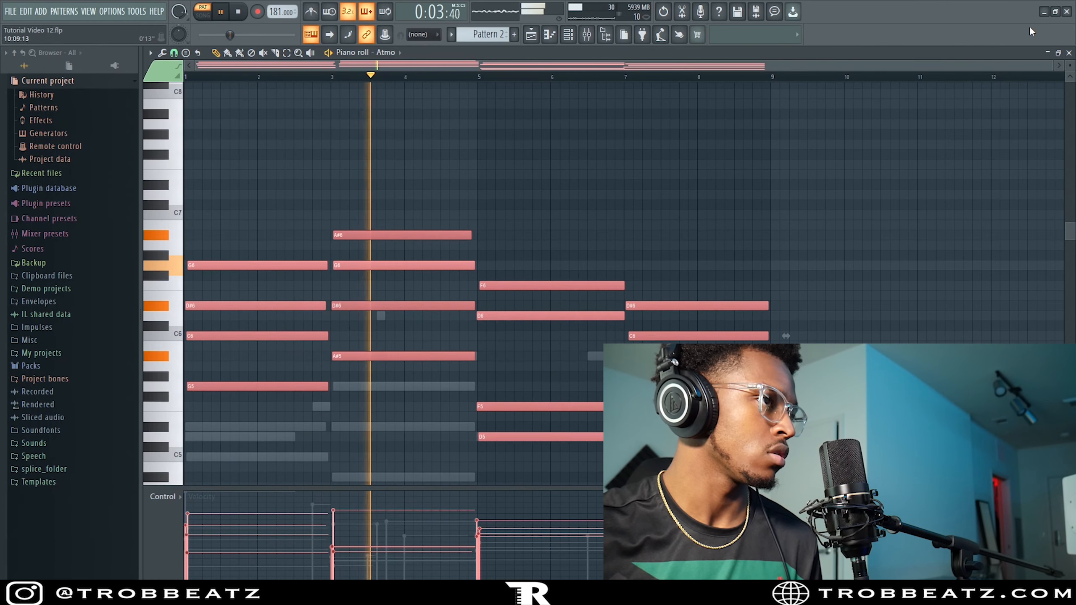
Step: Load an effect plugin into slot 3 of the ElectraX64 mixer track and adjust its setting
click(1071, 52)
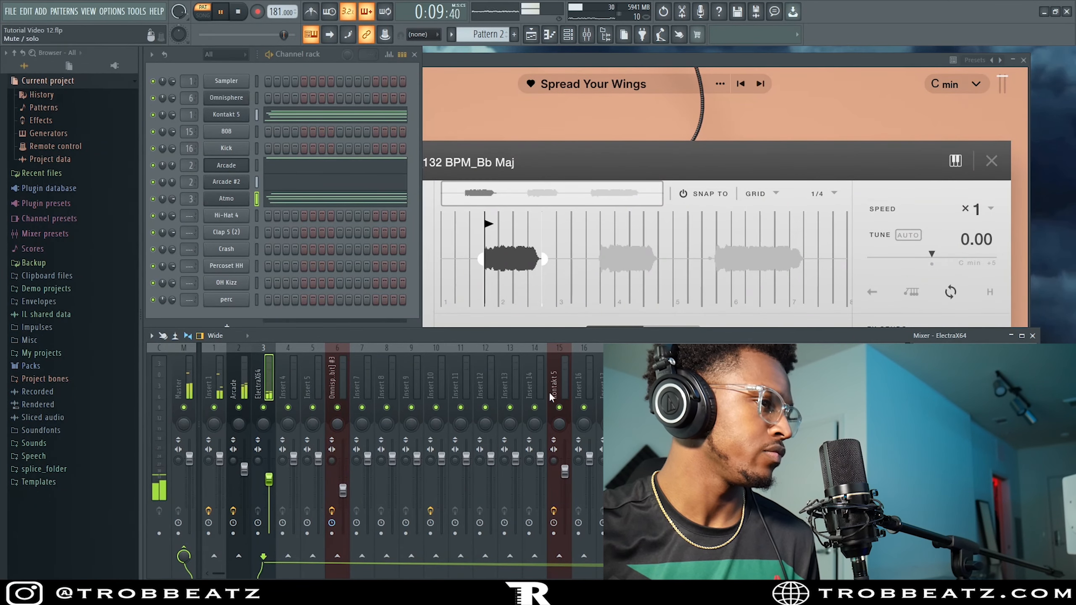
click(917, 401)
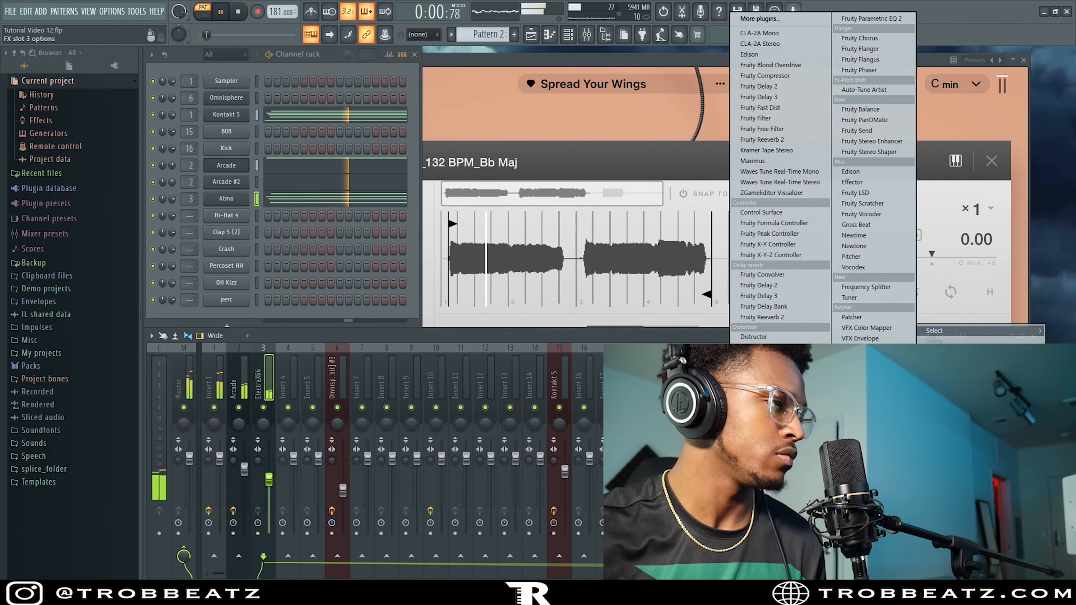
click(766, 547)
drag(460, 136, 547, 127)
click(637, 126)
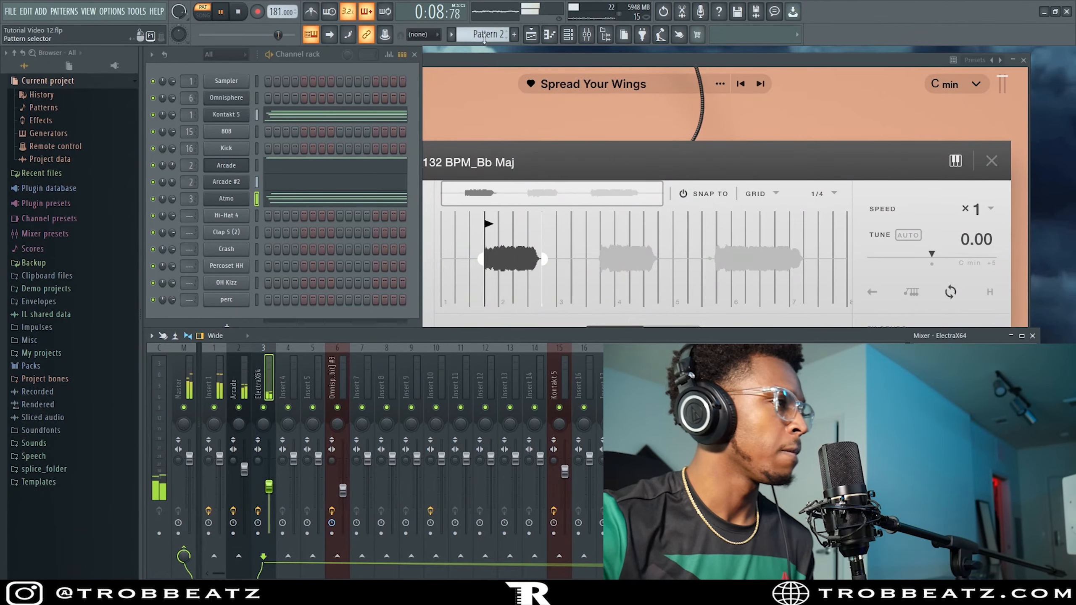
Step: In the playlist, place Pattern 1 on Track 3 at bar 1 and two consecutive Pattern 2 clips on Track 4 from bar 9
click(531, 34)
drag(182, 92, 356, 161)
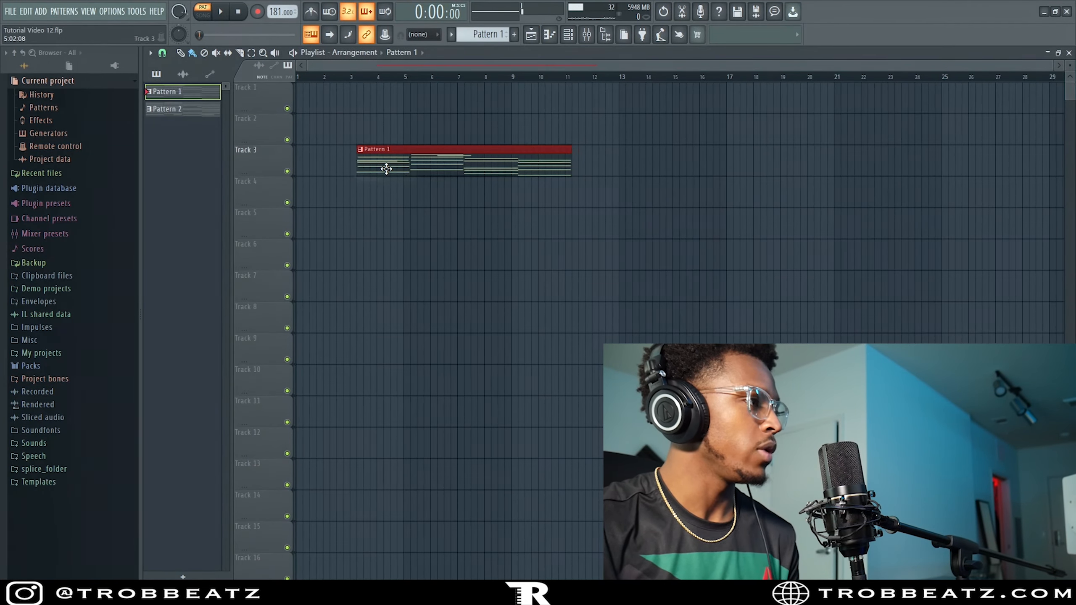
drag(185, 111, 568, 204)
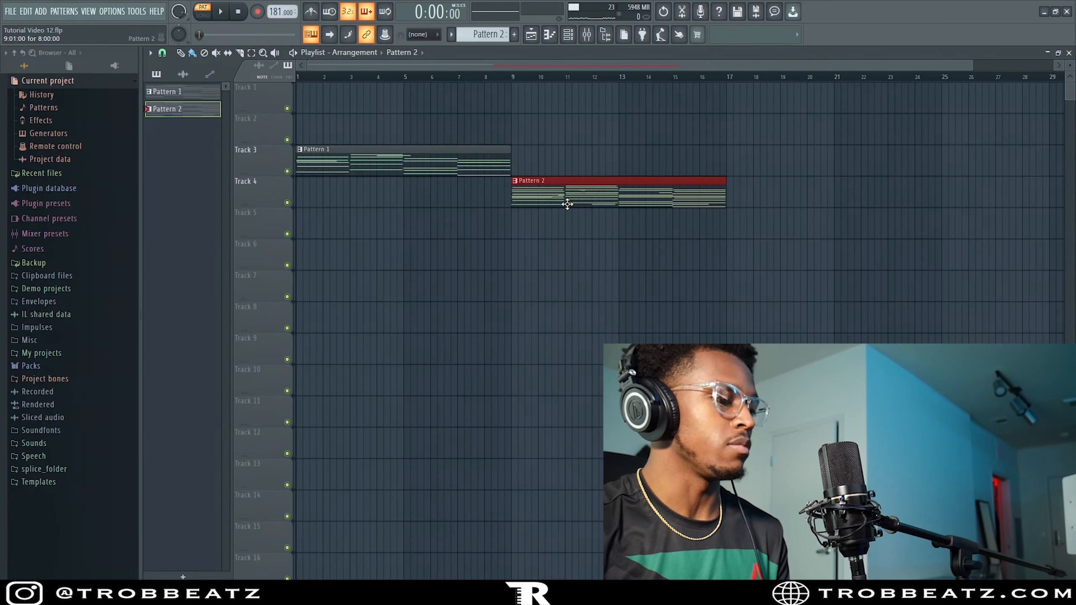
key(ctrl+b)
Step: Place a copy of the recorded Insert 10 audio clip on Track 2 at bar 25
scroll(576, 255, down, 2)
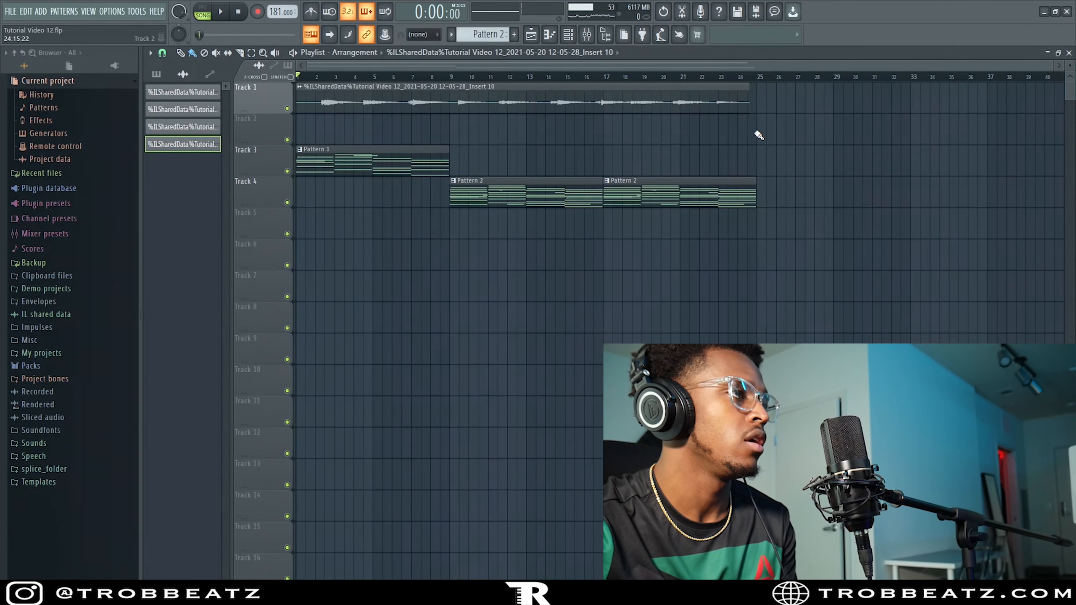
click(759, 135)
scroll(780, 190, down, 2)
Step: Duplicate the C5 Hi-Hat 4 notes of bars 1 to 4 into bars 5 to 8
click(1069, 53)
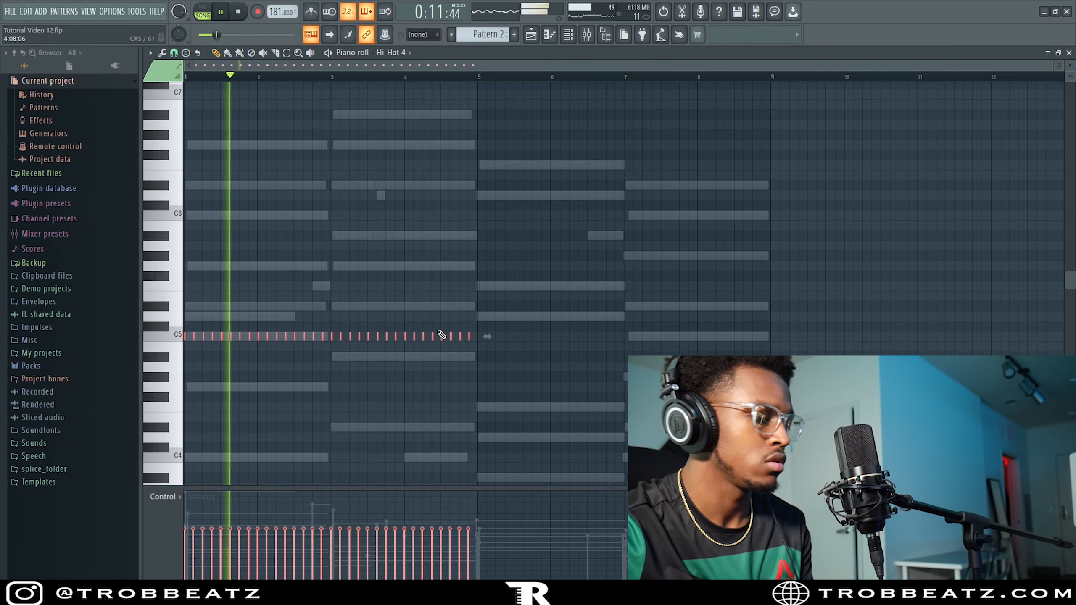
scroll(445, 367, up, 4)
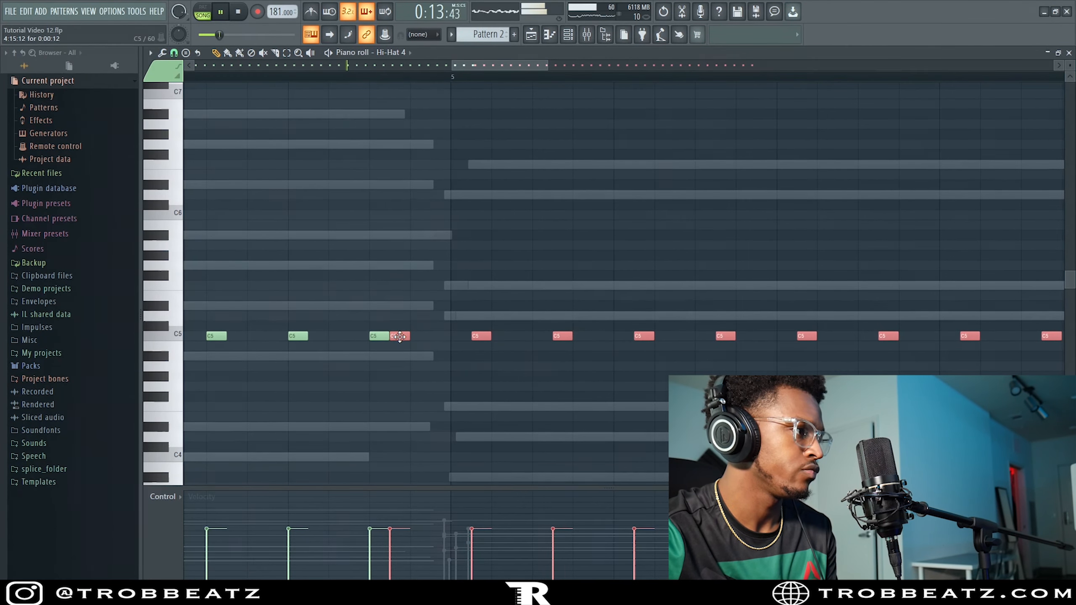
scroll(460, 342, down, 4)
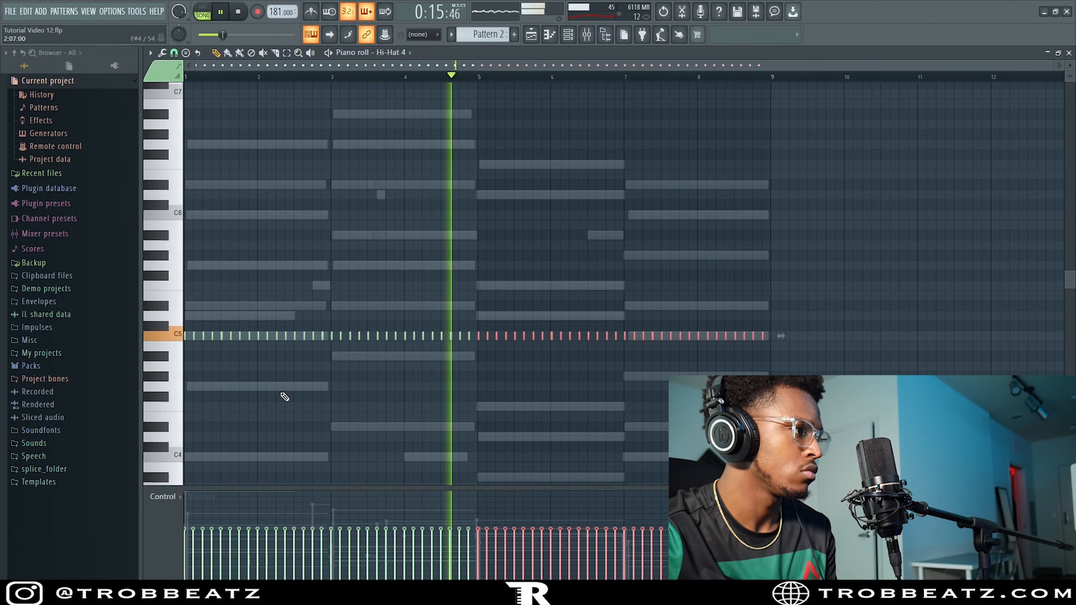
Step: Examine how the recorded audio clips line up with the Pattern 2 clips in the playlist during playback
key(F5)
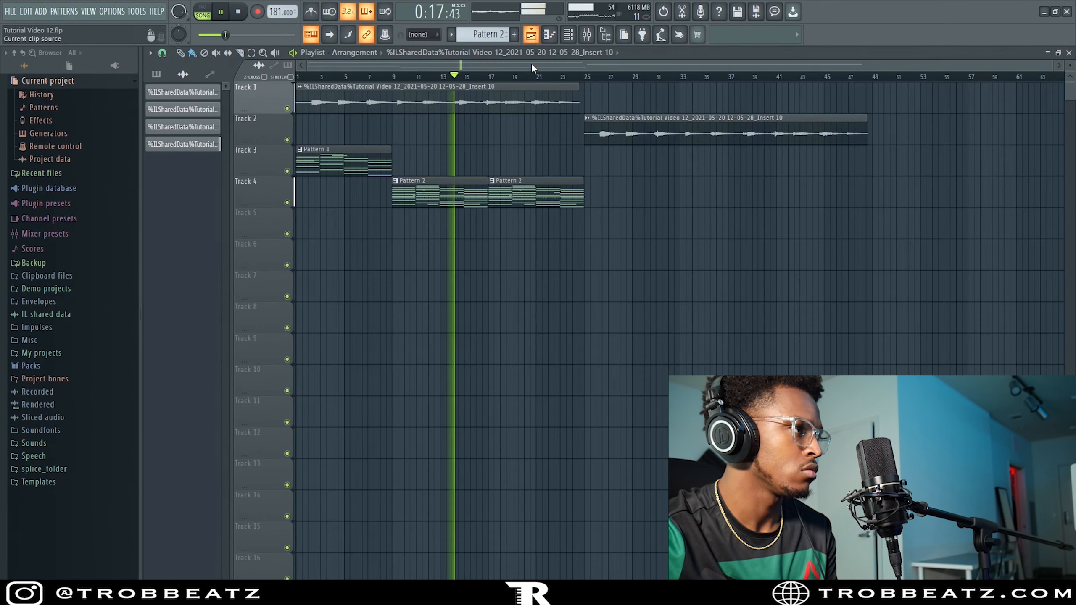
scroll(335, 119, down, 4)
ctrl+click(377, 101)
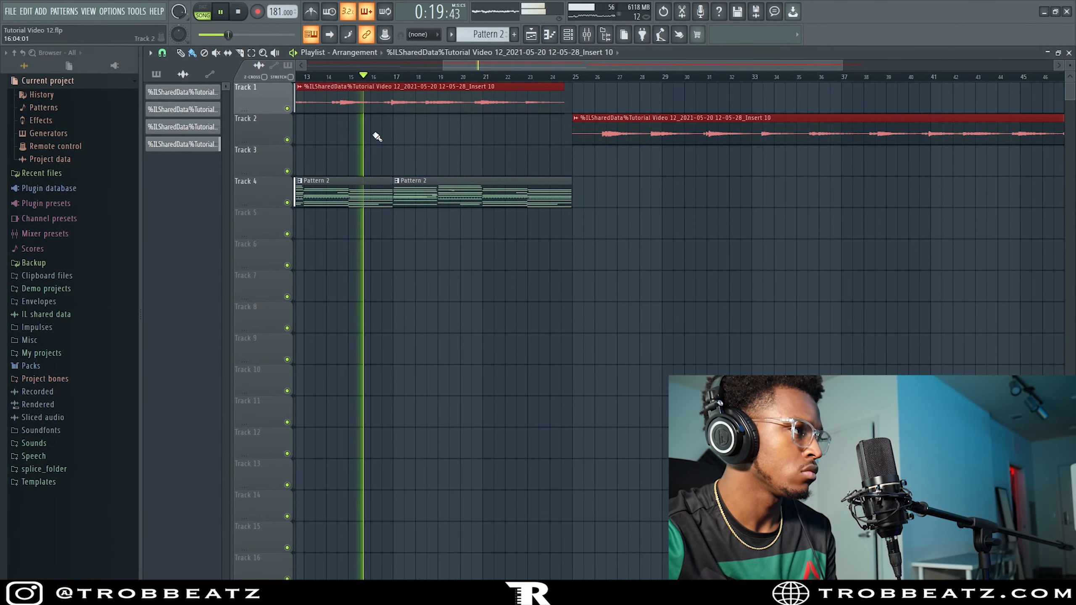
scroll(366, 130, up, 7)
scroll(416, 103, down, 6)
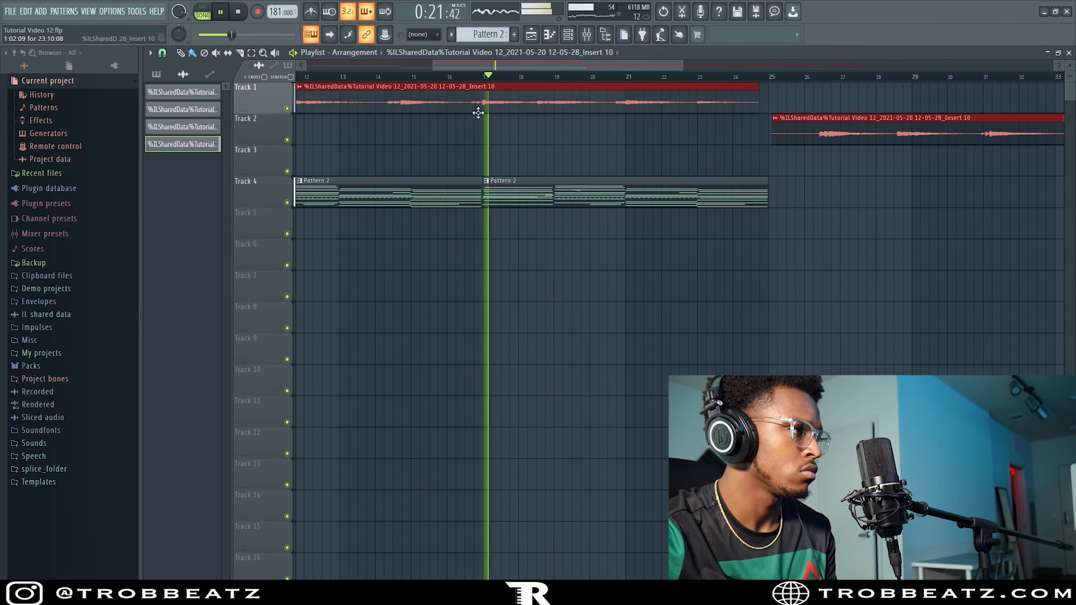
Step: Remove the second C5 note of bar 1 in Pattern 2's Hi-Hat 4 piano roll
click(1070, 53)
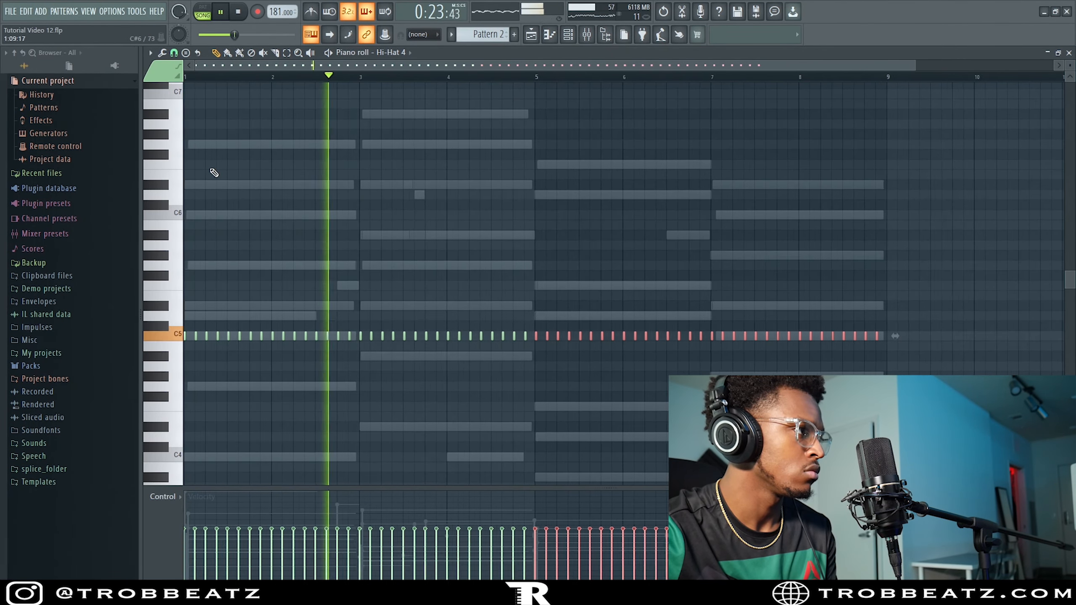
scroll(199, 241, up, 5)
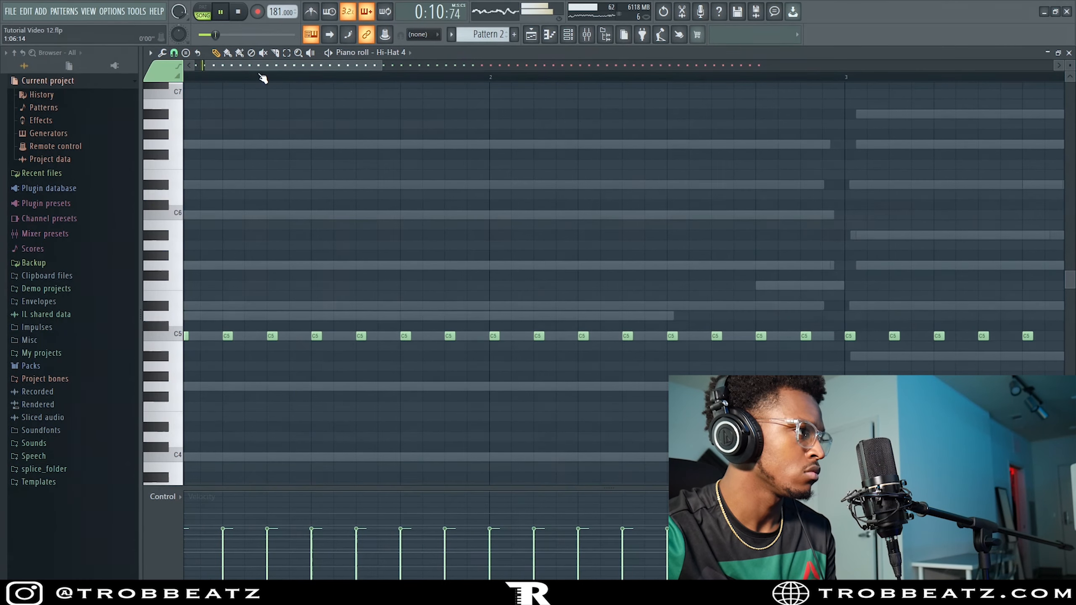
key(space)
key(space)
key(space)
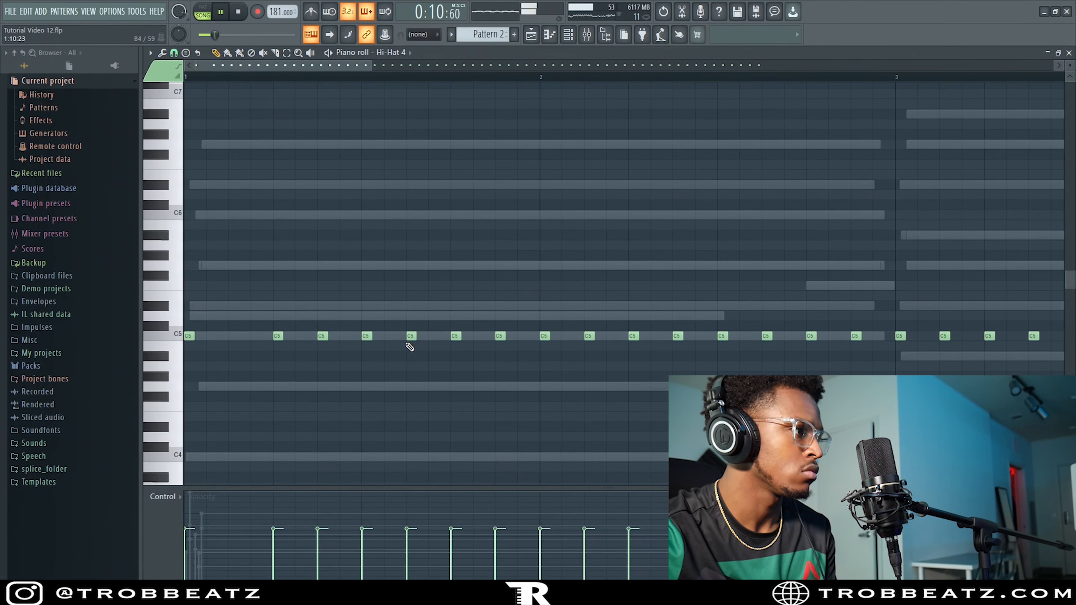
key(space)
Step: Build a fast C5 hi-hat roll in the second half of bar 1 by repeatedly duplicating a shortened note
ctrl+click(412, 335)
key(ctrl+b)
key(ctrl+b)
key(ctrl+b)
key(space)
key(space)
Step: Insert an extra C5 hi-hat between the first two hits of bar 3 and replay the section
scroll(444, 337, down, 4)
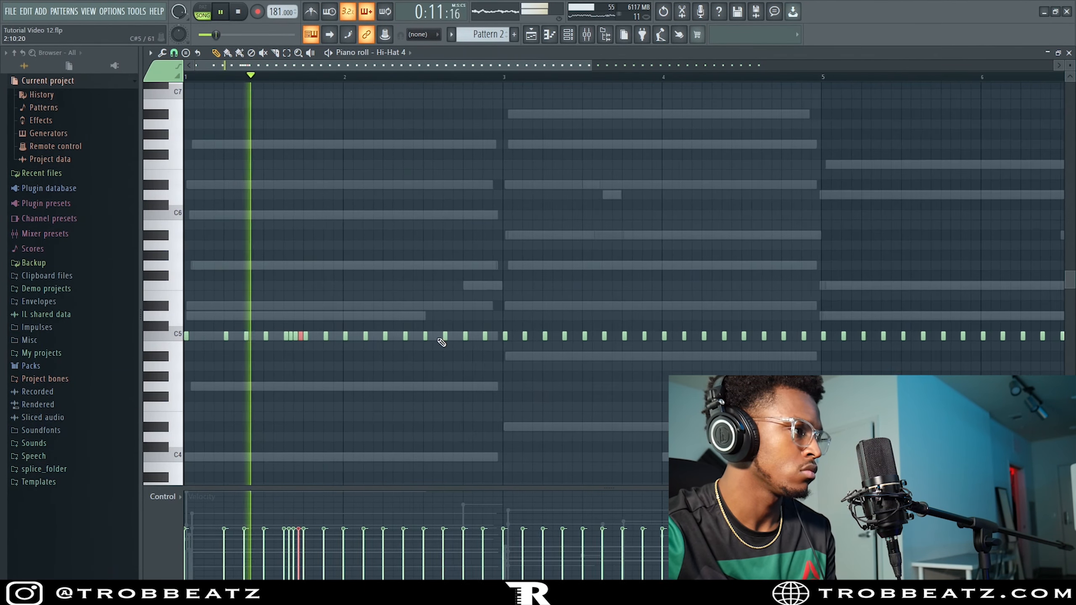
scroll(446, 338, up, 3)
ctrl+click(541, 361)
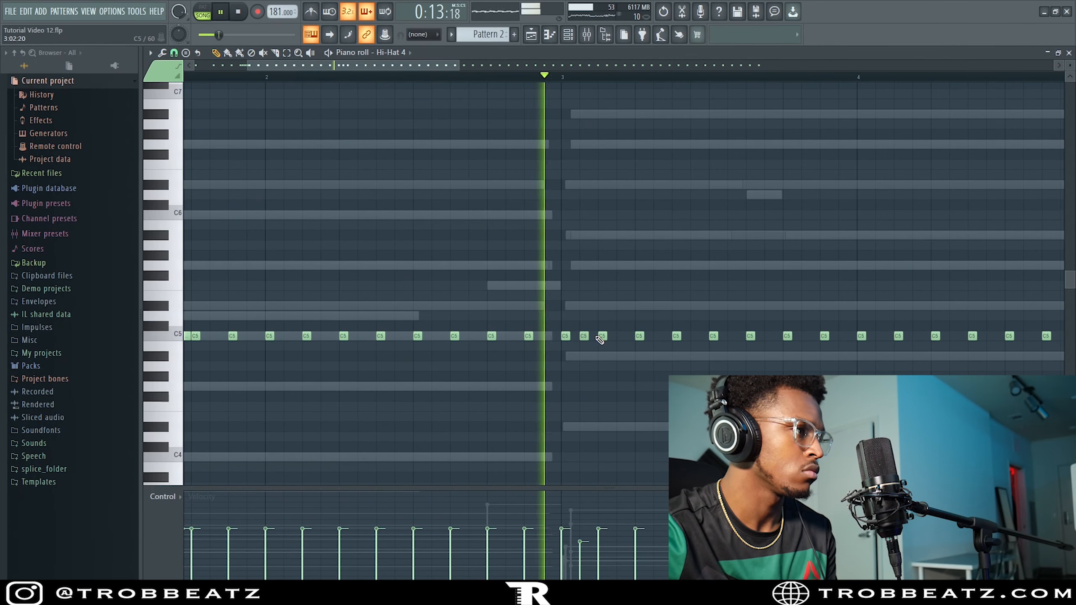
scroll(568, 353, down, 2)
scroll(348, 353, up, 3)
key(space)
key(space)
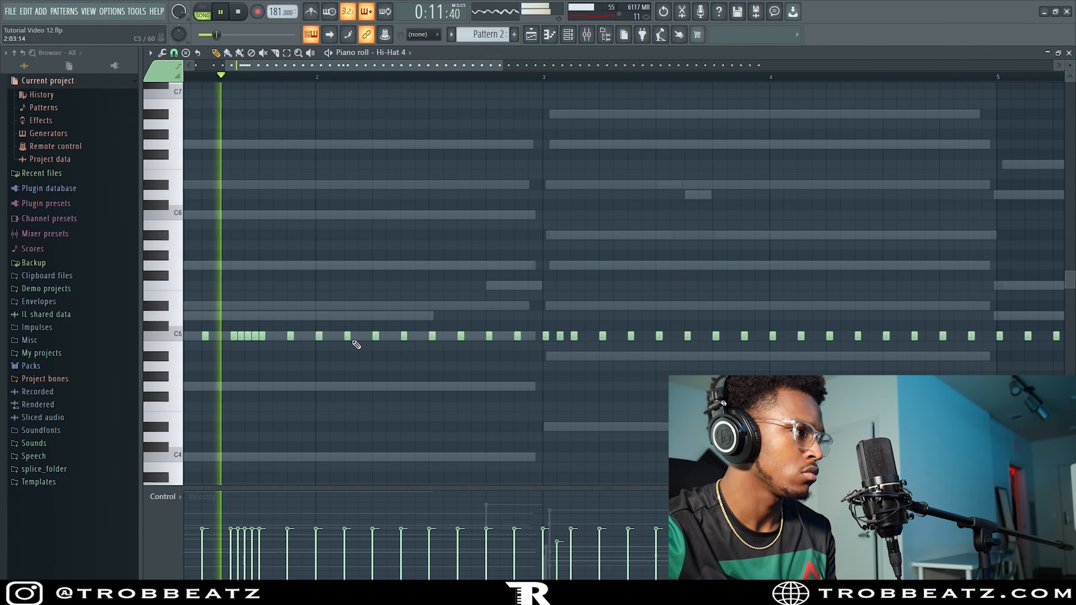
Step: Undo the last hi-hat deletion and remove the C5 hit a quarter of the way into bar 2
key(space)
key(ctrl+z)
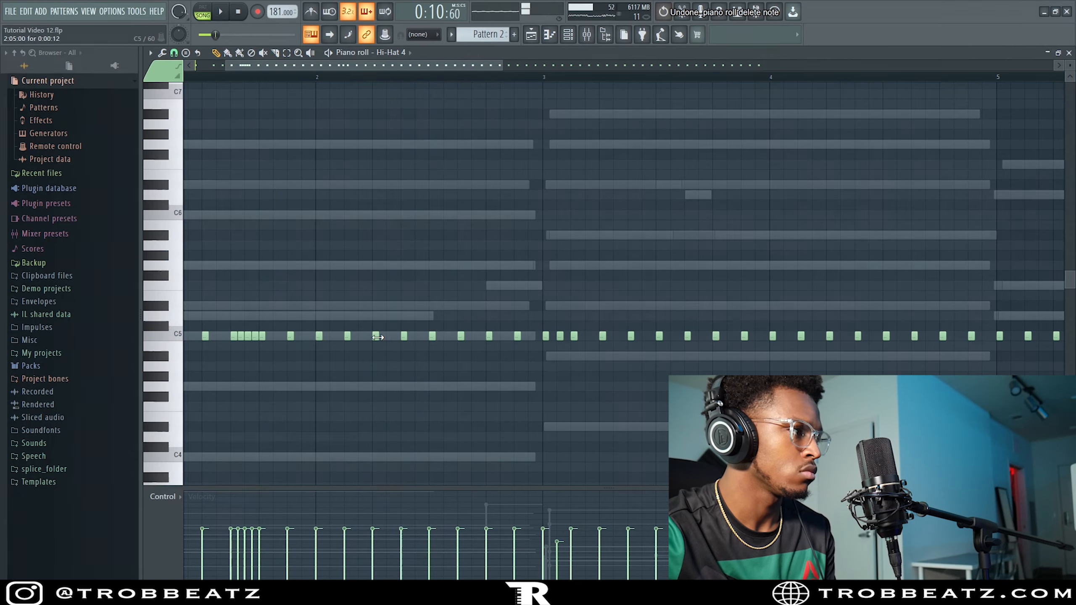
scroll(377, 339, down, 2)
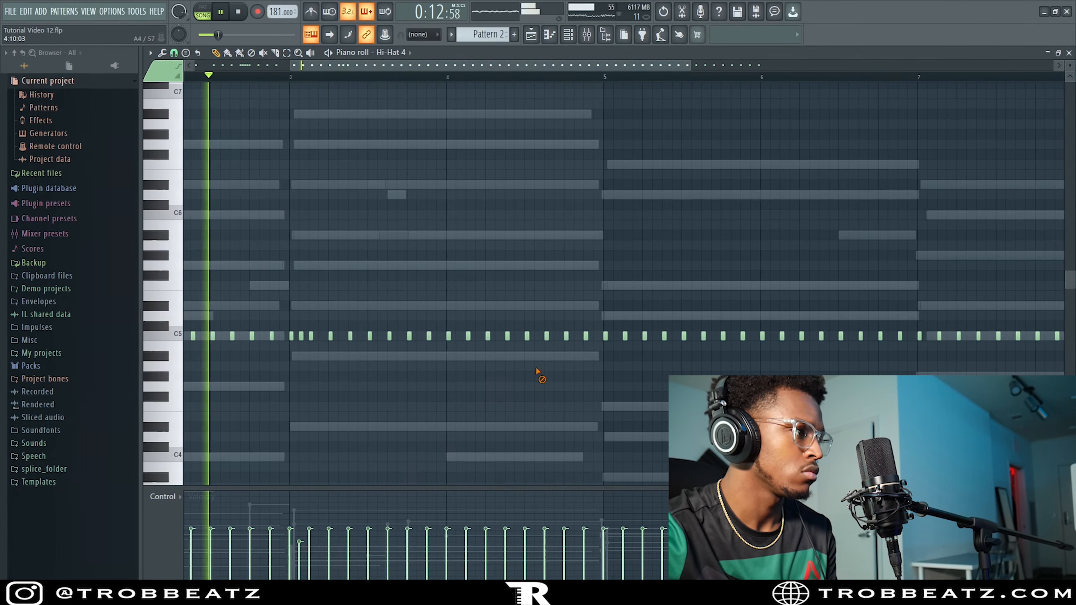
Step: Build a fast C5 hi-hat roll a quarter of the way into bar 4 by duplicating a shortened note three times
drag(484, 339, 487, 339)
key(ctrl+b)
key(ctrl+b)
key(ctrl+b)
scroll(653, 373, down, 3)
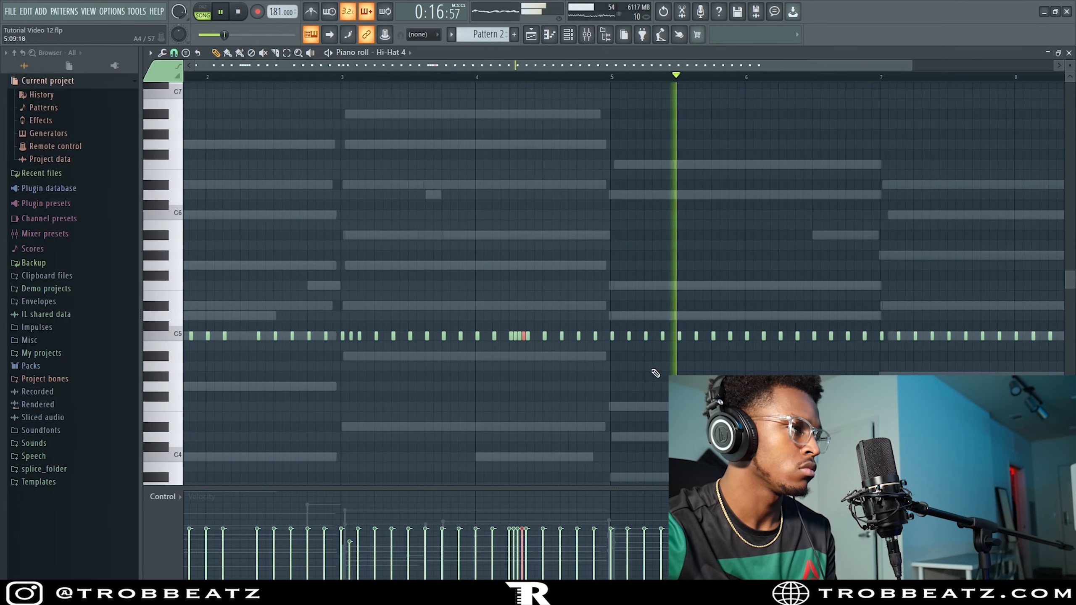
Step: Delete the C5 hi-hat hits in bars 5 to 8 and stop playback
drag(827, 360, 480, 297)
key(Delete)
key(space)
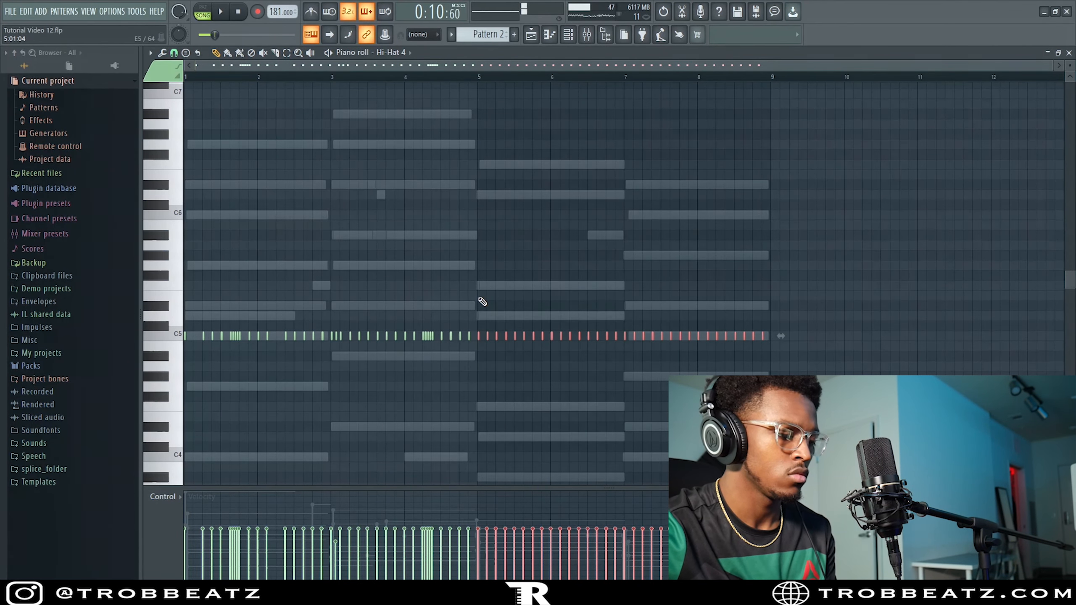
scroll(412, 362, up, 3)
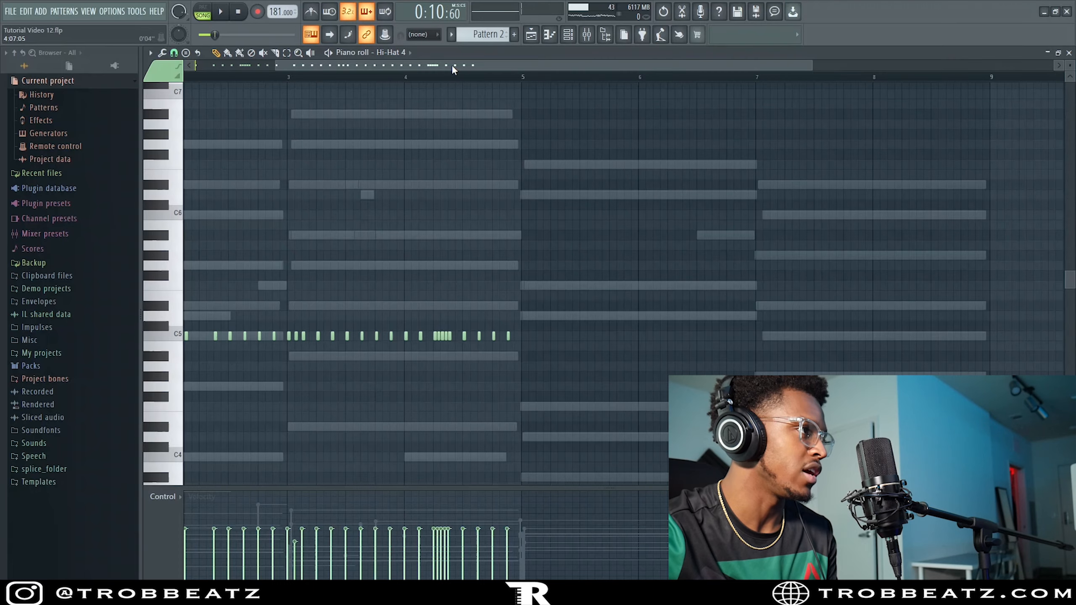
drag(452, 65, 366, 66)
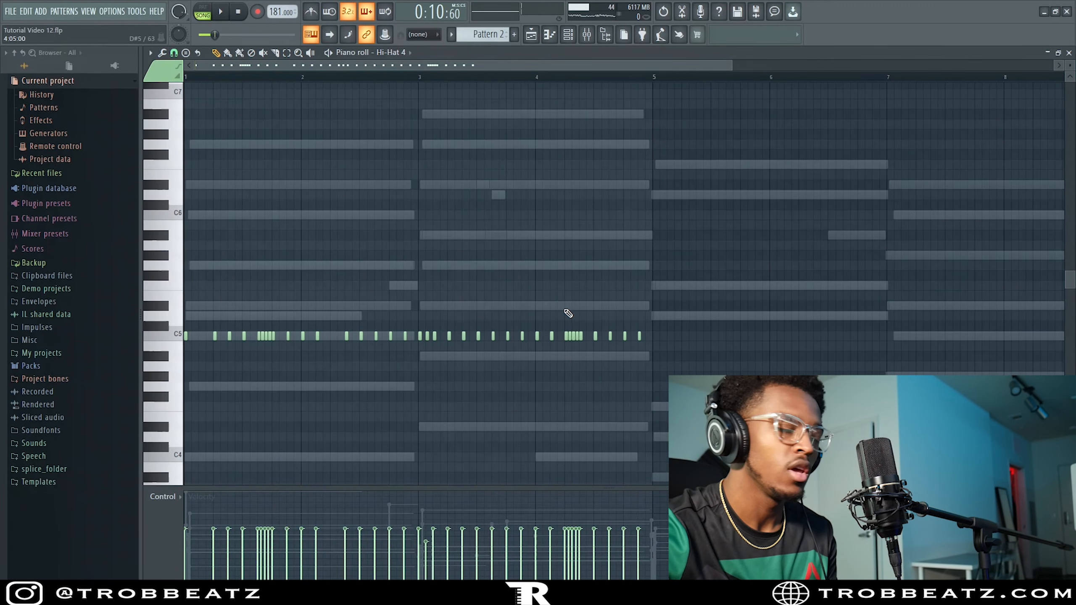
Step: Duplicate the varied four-bar hi-hat pattern, align the copy to the start of bar 5, and replay it
key(ctrl+z)
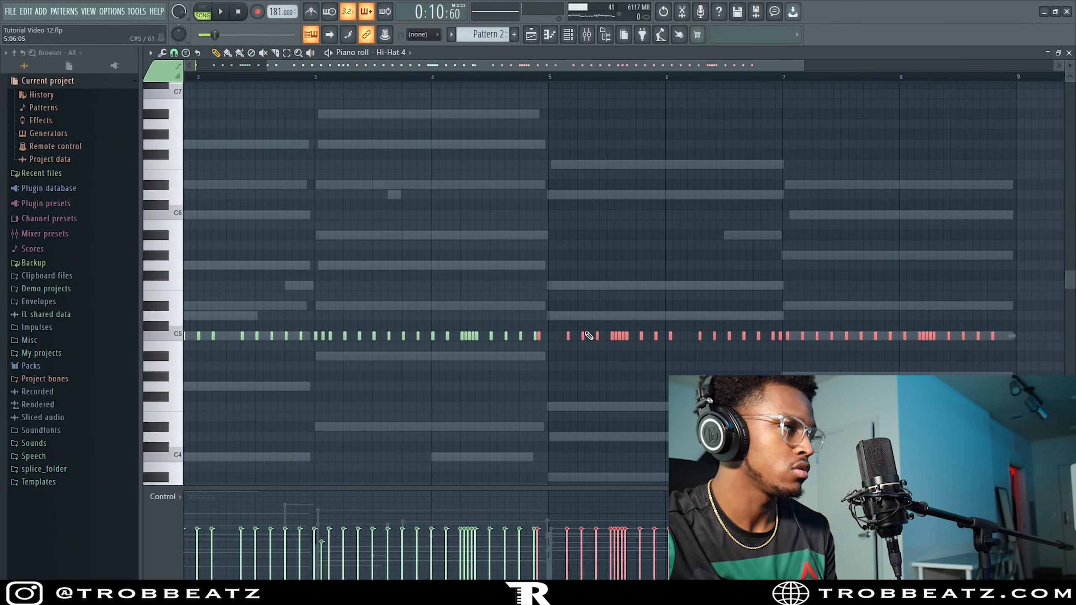
scroll(546, 365, up, 4)
drag(496, 337, 549, 336)
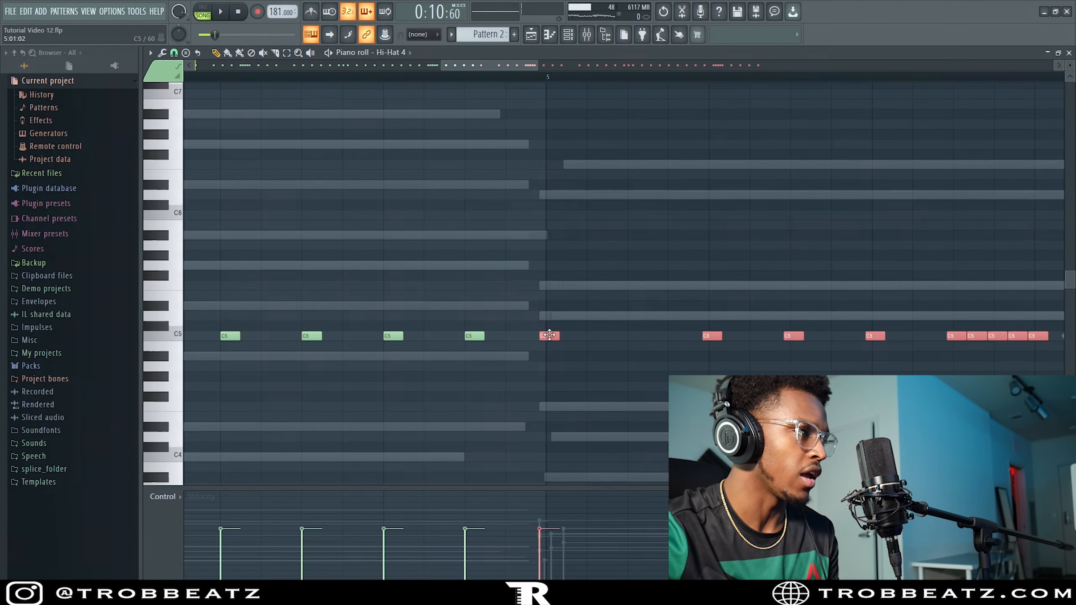
scroll(547, 360, down, 5)
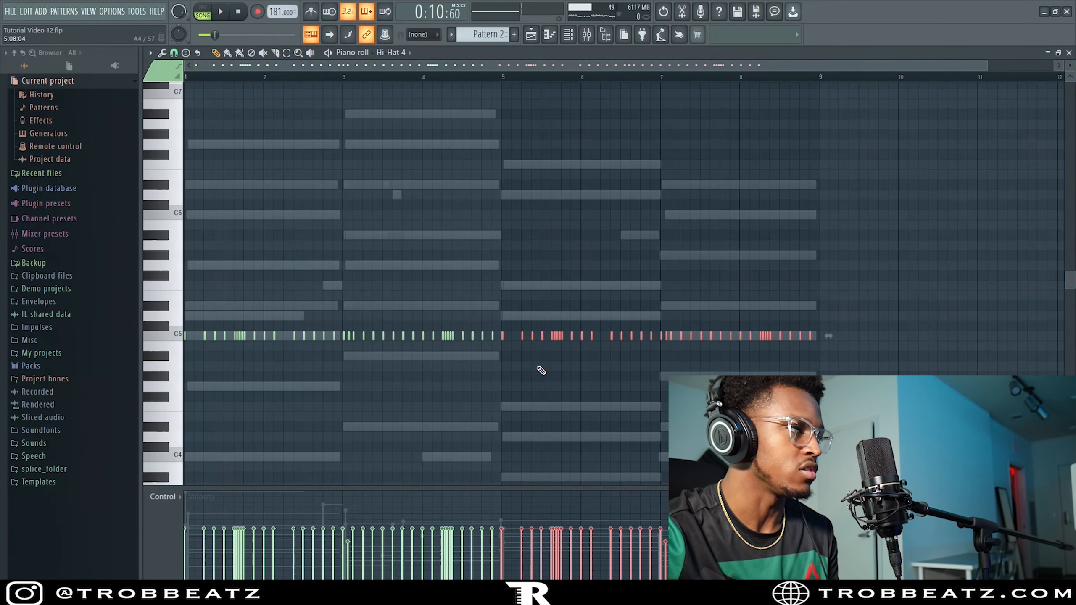
key(space)
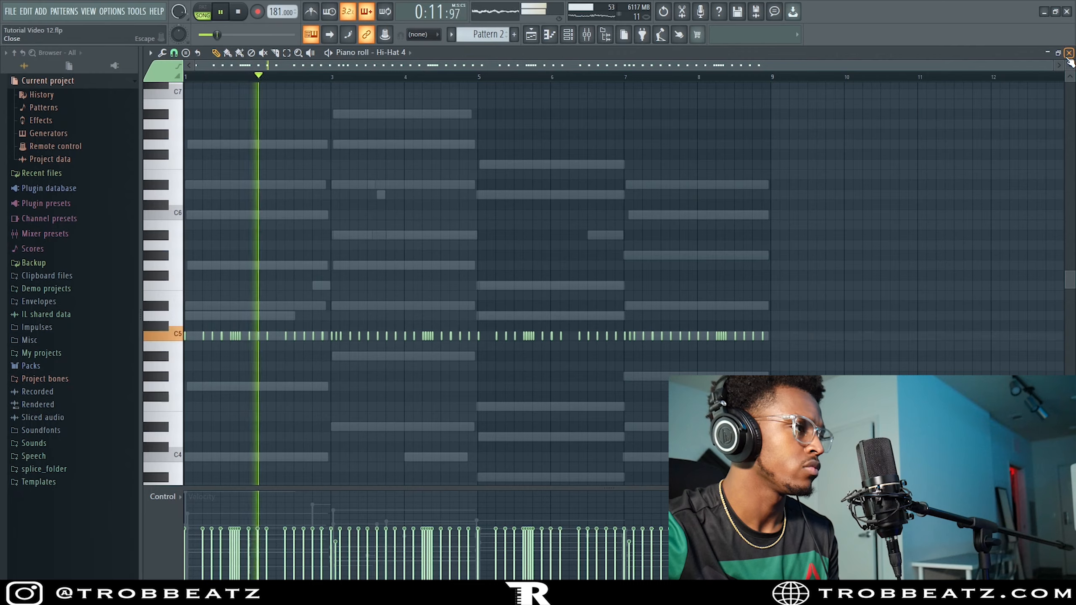
key(F7)
Step: Load the "Clap & Snare simple" score into the piano roll of the Clap 5 (2) channel
right_click(252, 241)
click(268, 235)
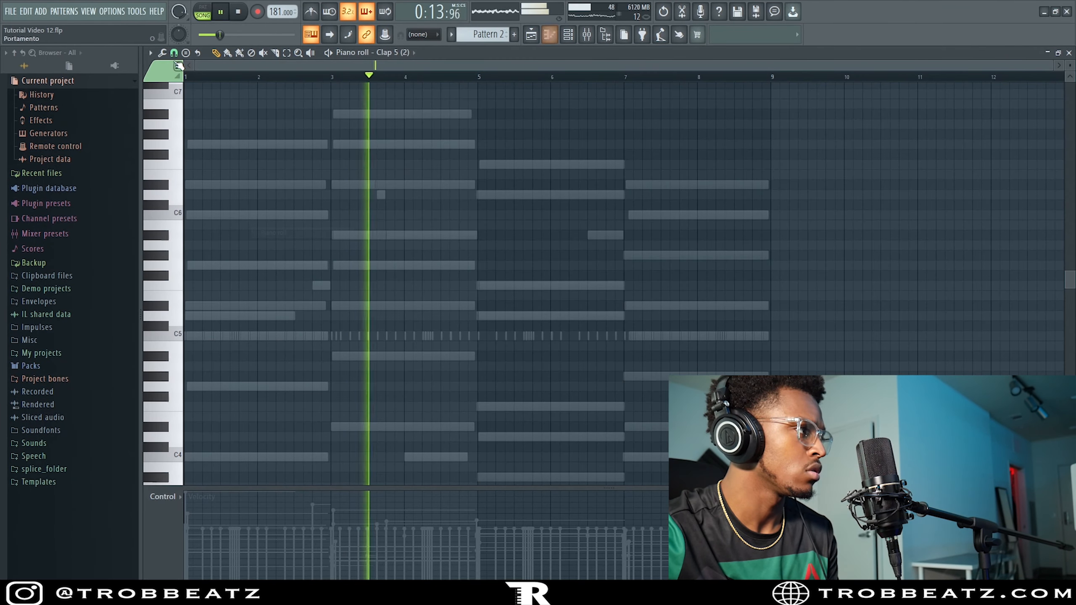
click(150, 52)
mouse_move(184, 66)
click(249, 67)
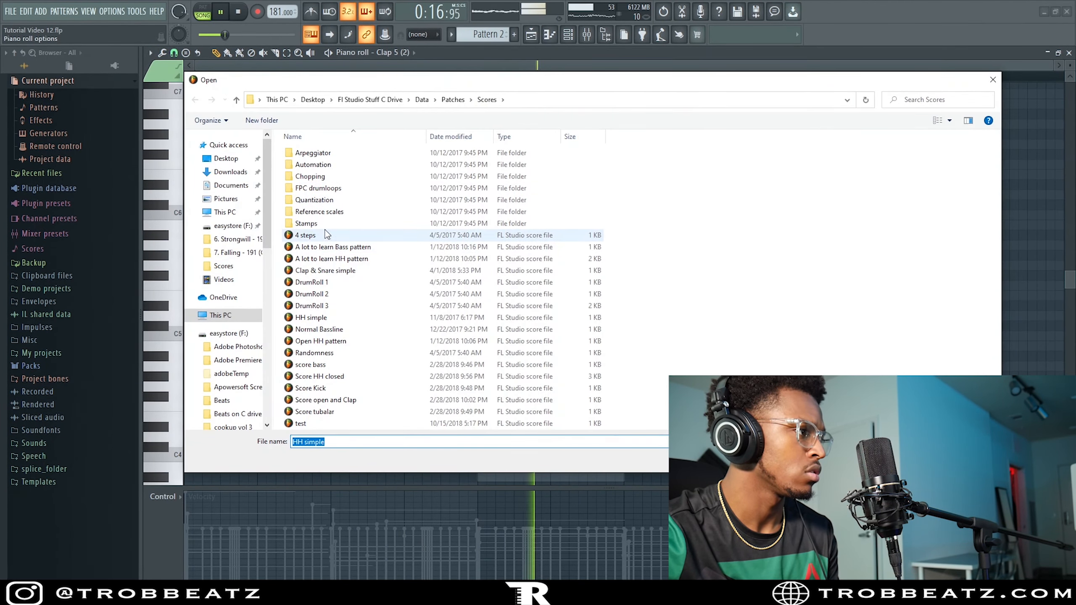
double_click(322, 270)
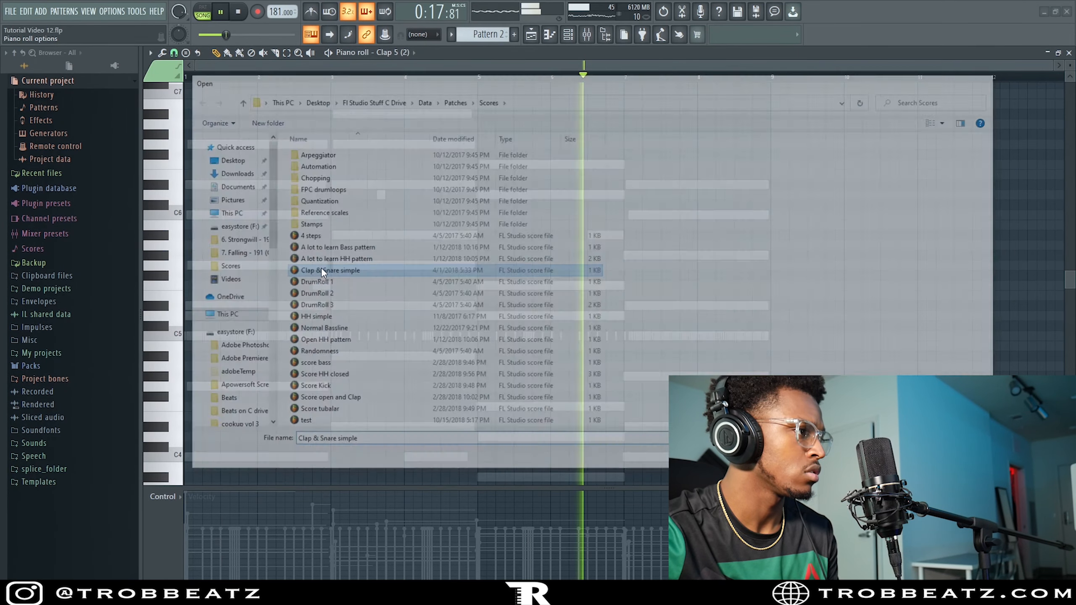
drag(323, 304, 320, 302)
drag(826, 373, 208, 293)
scroll(424, 281, up, 1)
click(1069, 52)
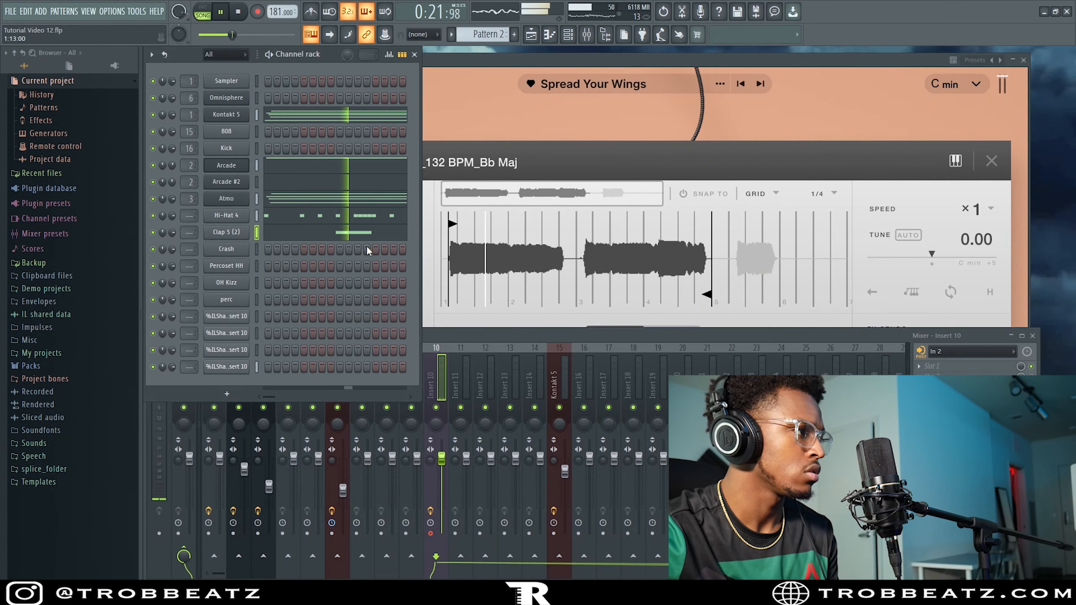
Step: Add half-bar C5 notes at the starts of bars 1 and 5 in the Crash channel's piano roll
right_click(230, 254)
click(271, 252)
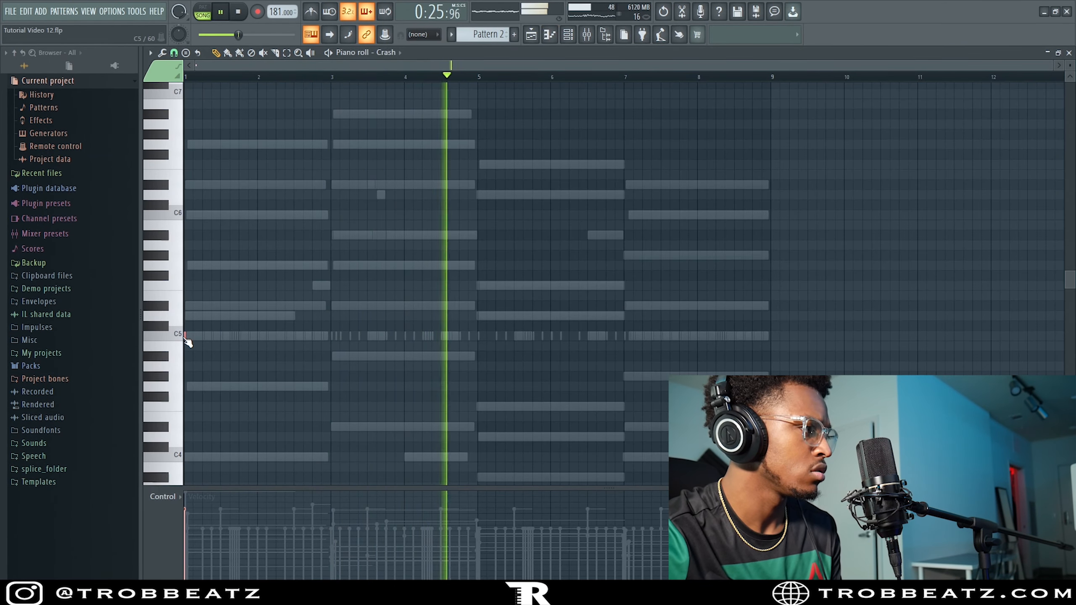
drag(189, 334, 218, 338)
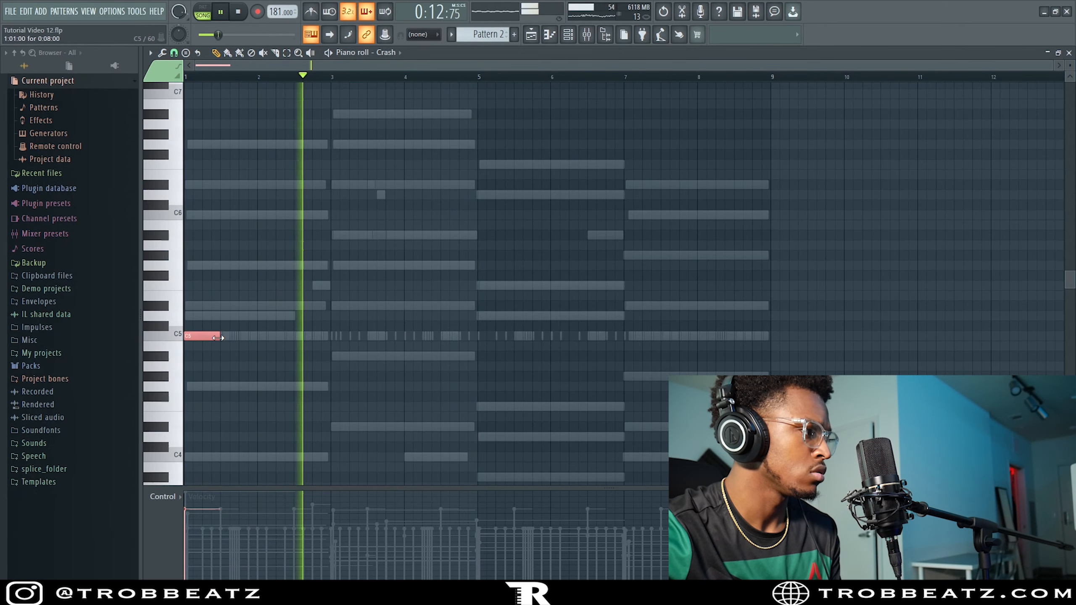
click(477, 336)
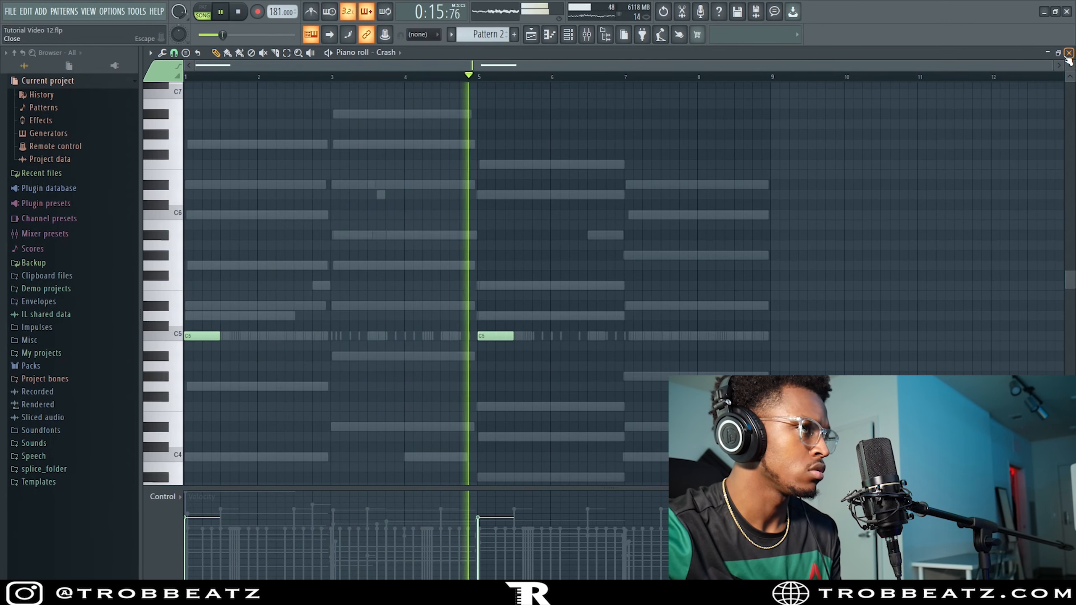
key(F7)
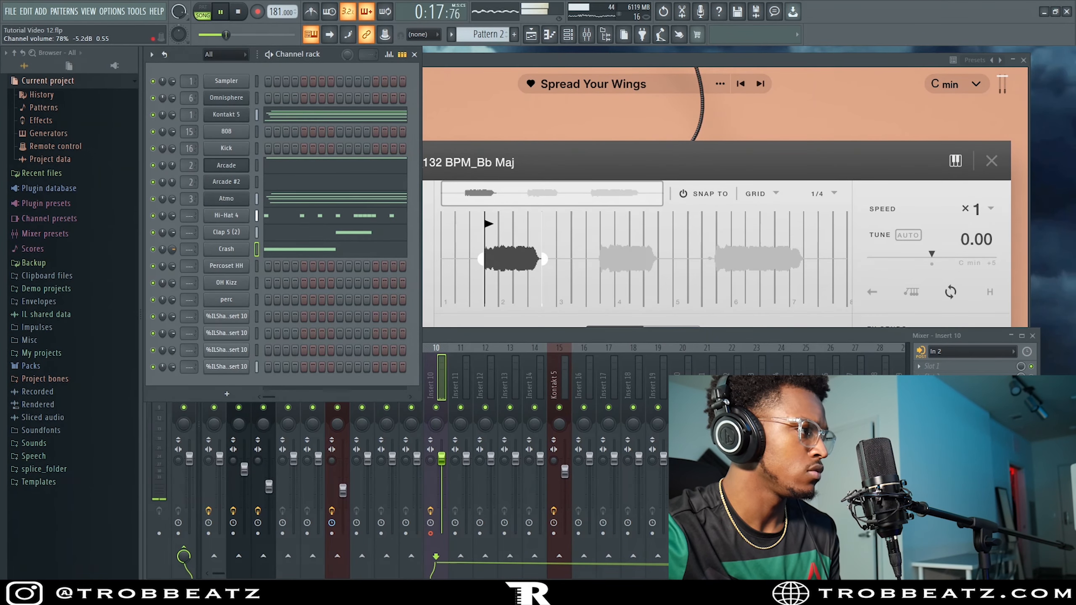
Step: Add Percoset HH C5 notes a quarter of the way into bars 1 to 4, plus a short one near bar 4's end, and restart playback
right_click(222, 265)
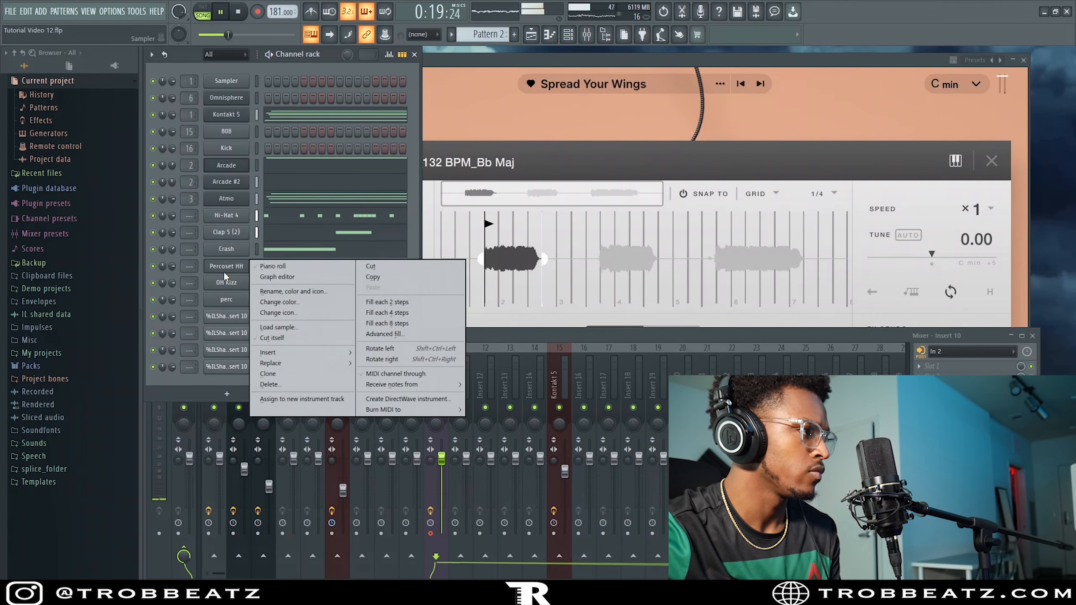
click(266, 265)
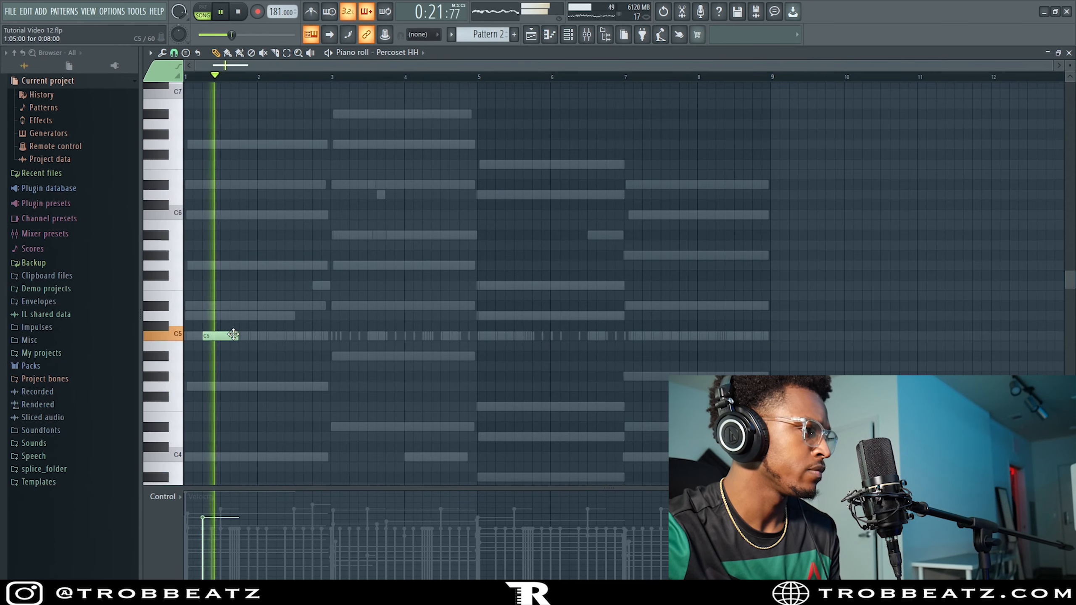
scroll(229, 334, up, 2)
click(283, 336)
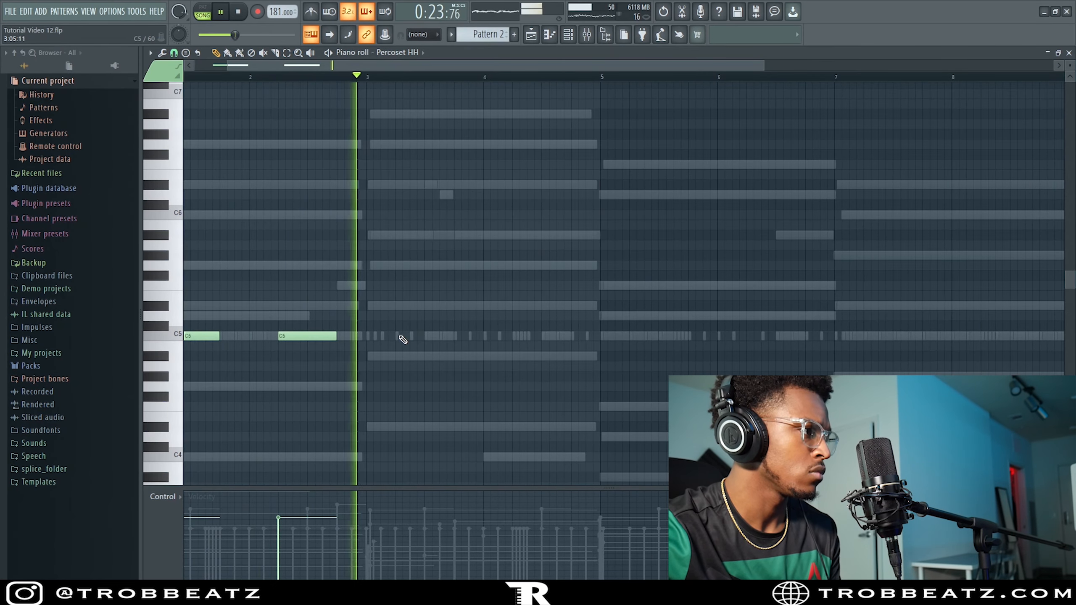
click(403, 337)
click(522, 337)
click(590, 336)
scroll(566, 365, down, 2)
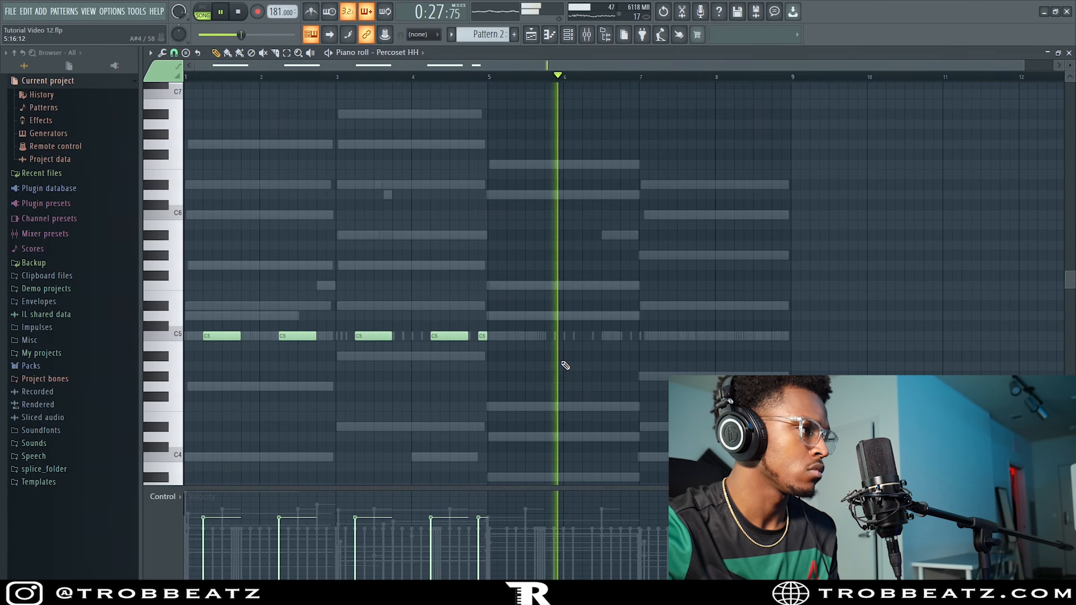
key(space)
key(space)
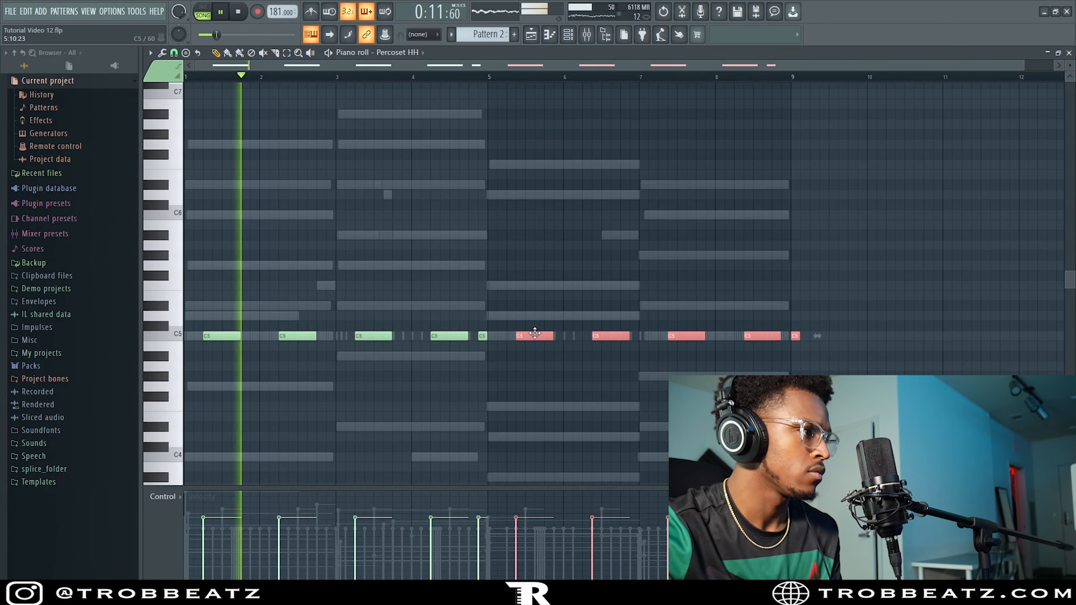